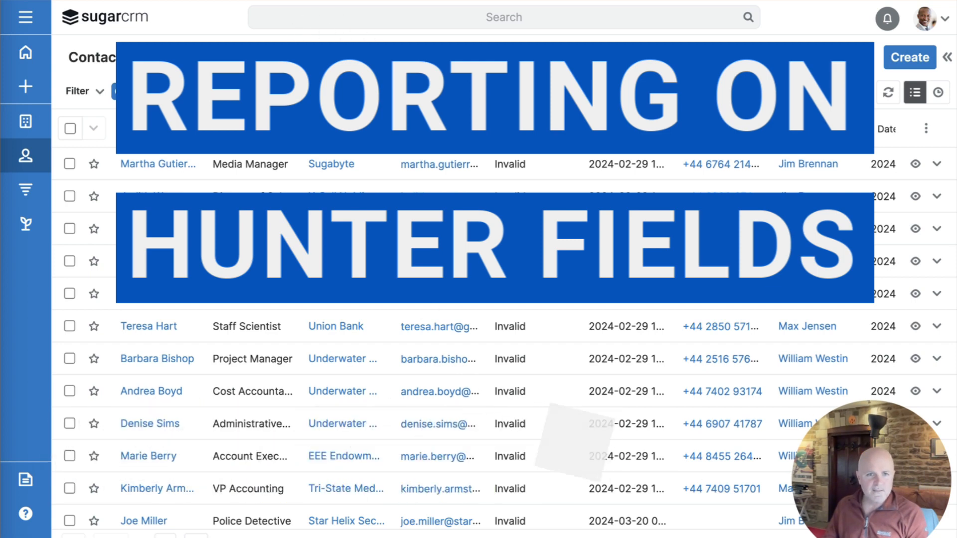
Step: Open the first Valid Domain contact and view its Hunter Verification: Accept All, one web source, ONLINE
scroll(498, 349, down, 1)
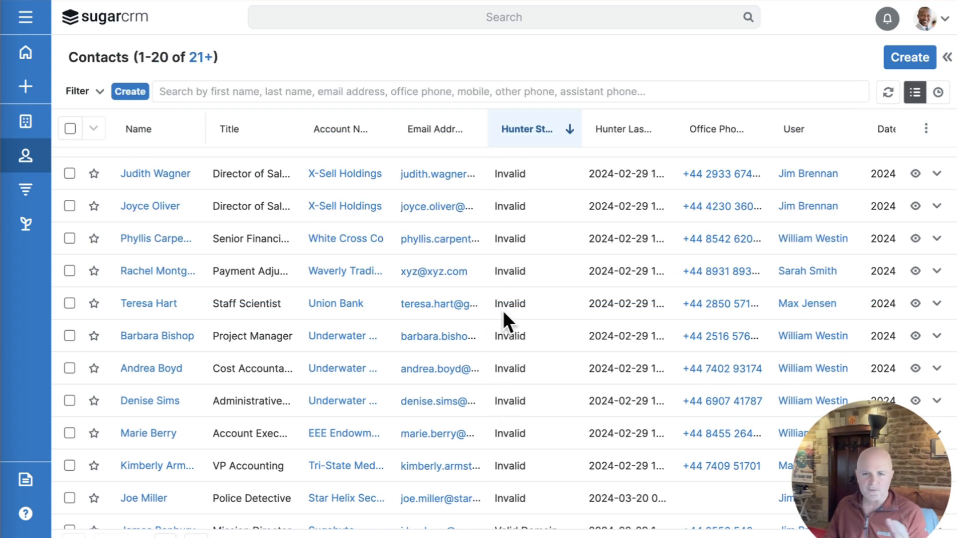
scroll(503, 310, down, 5)
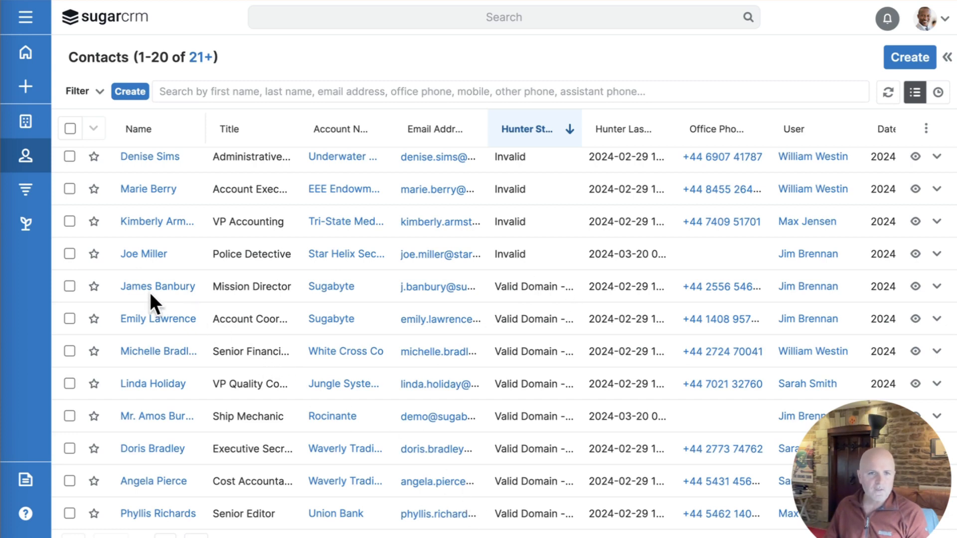
click(133, 285)
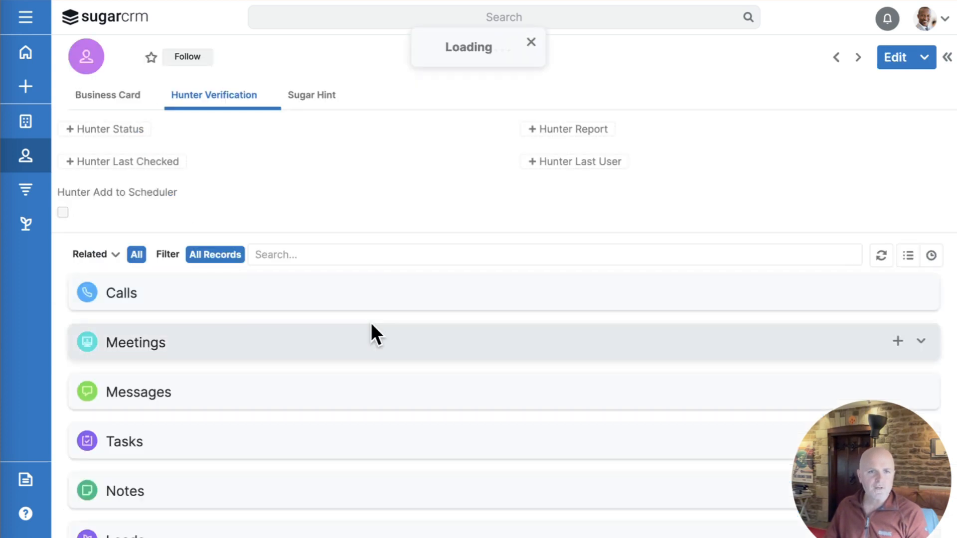
click(122, 100)
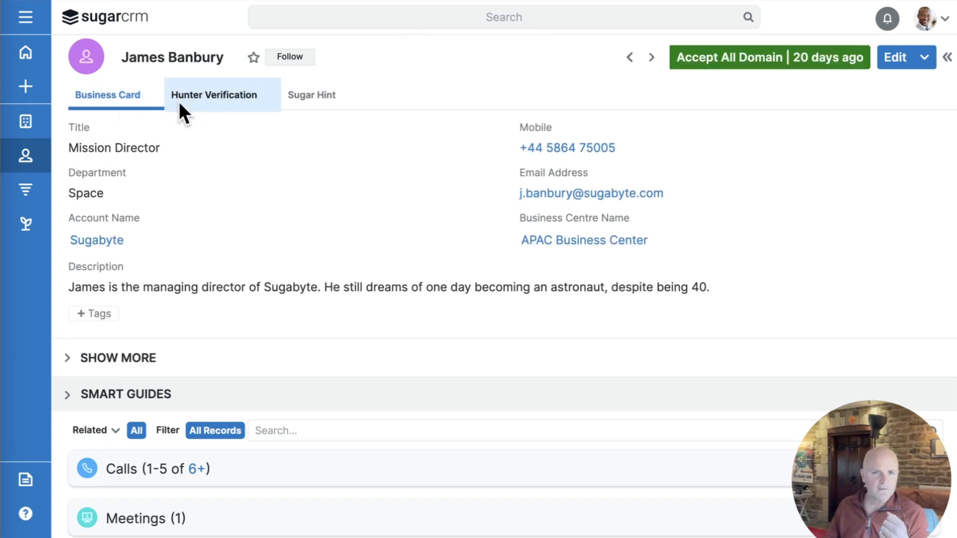
click(253, 91)
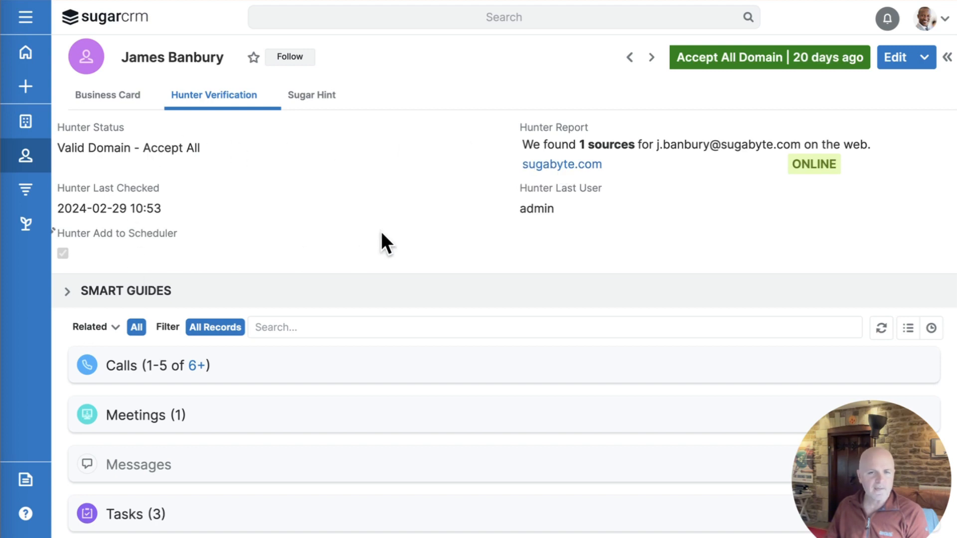
Step: Inline-edit Hunter Status, browse all its values, and leave it at Valid Domain - Accept All
double_click(100, 127)
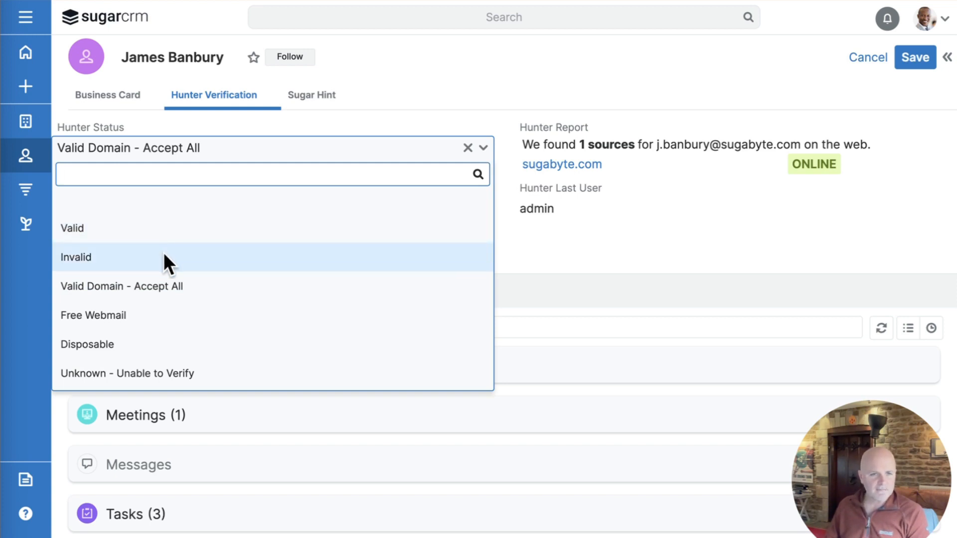
scroll(186, 324, down, 1)
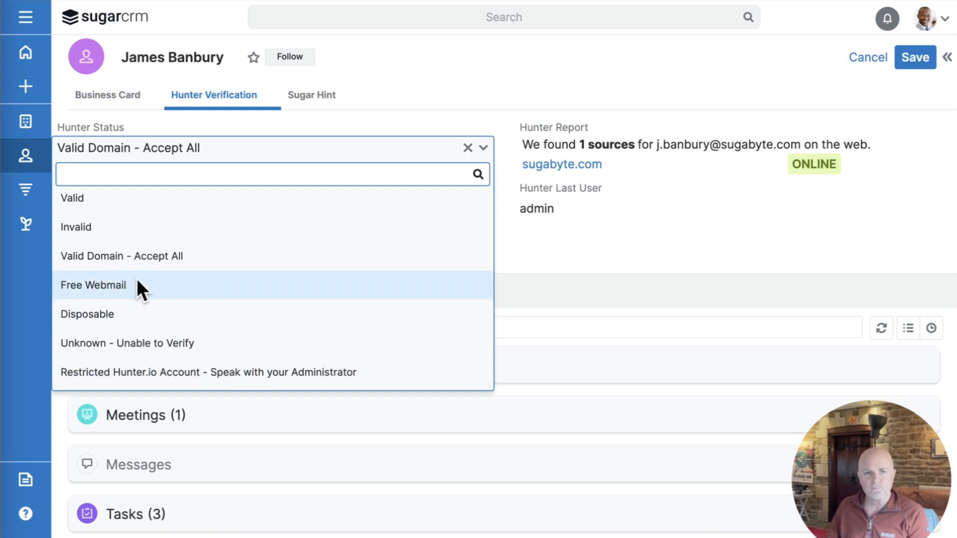
scroll(136, 279, down, 1)
scroll(136, 279, down, 1)
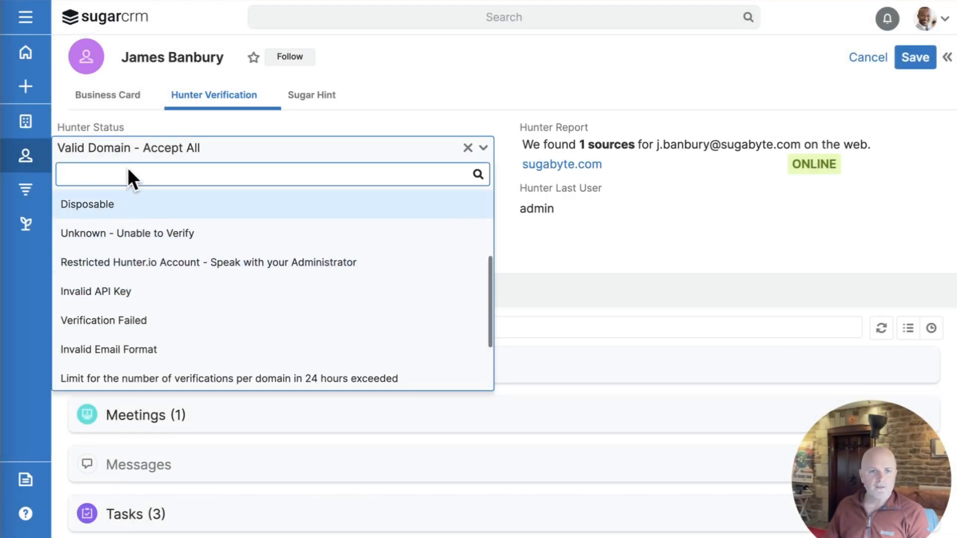
click(128, 144)
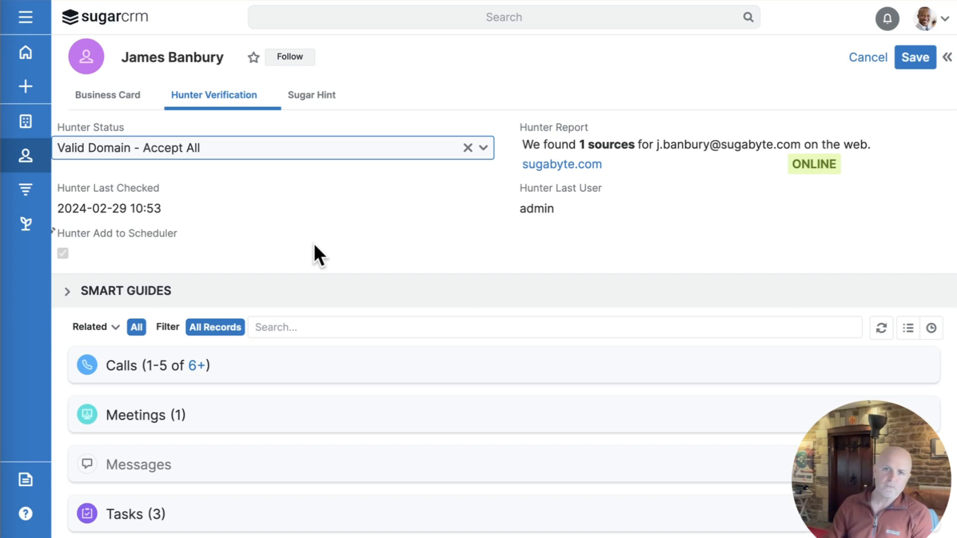
click(97, 125)
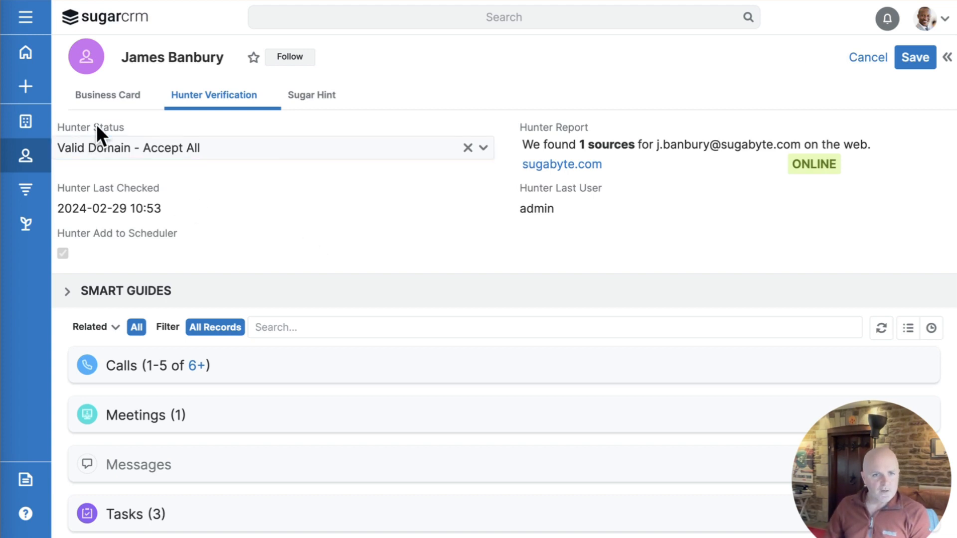
click(97, 125)
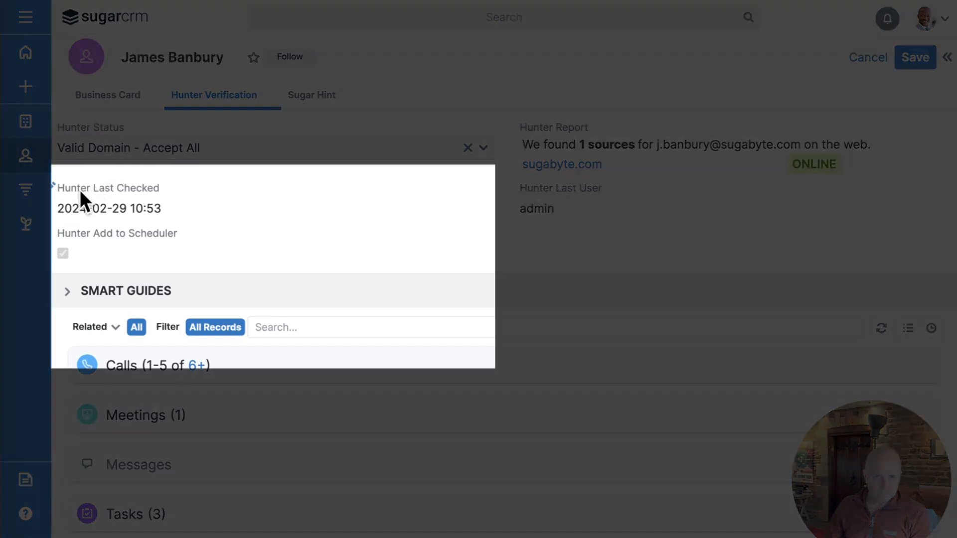
click(123, 188)
click(124, 186)
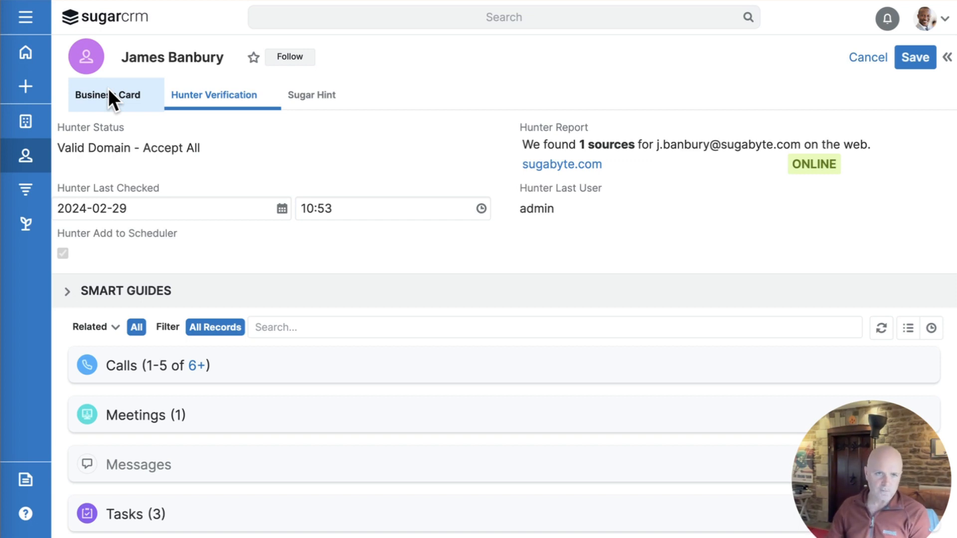
Step: Discard the contact edits, go to Reports, and create a new Summation Report
click(27, 24)
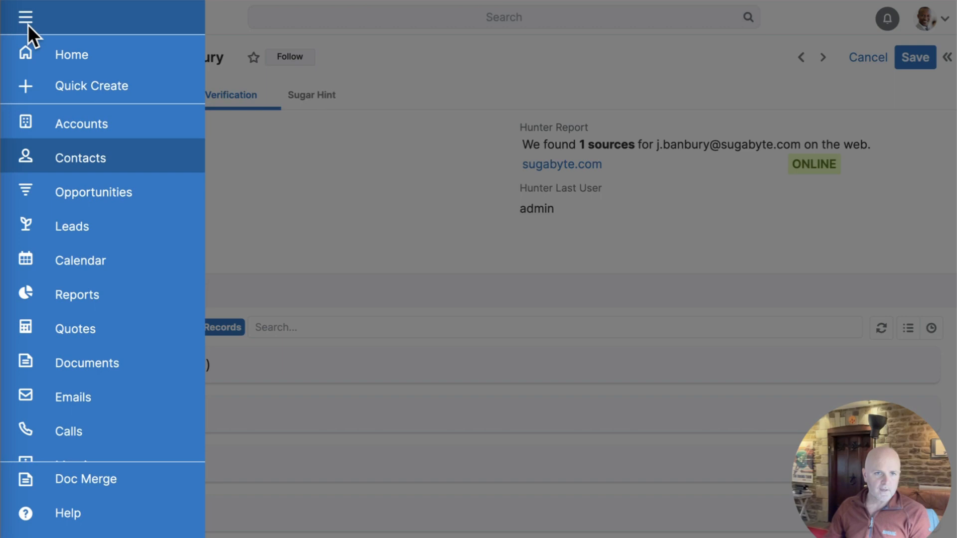
click(89, 295)
click(613, 112)
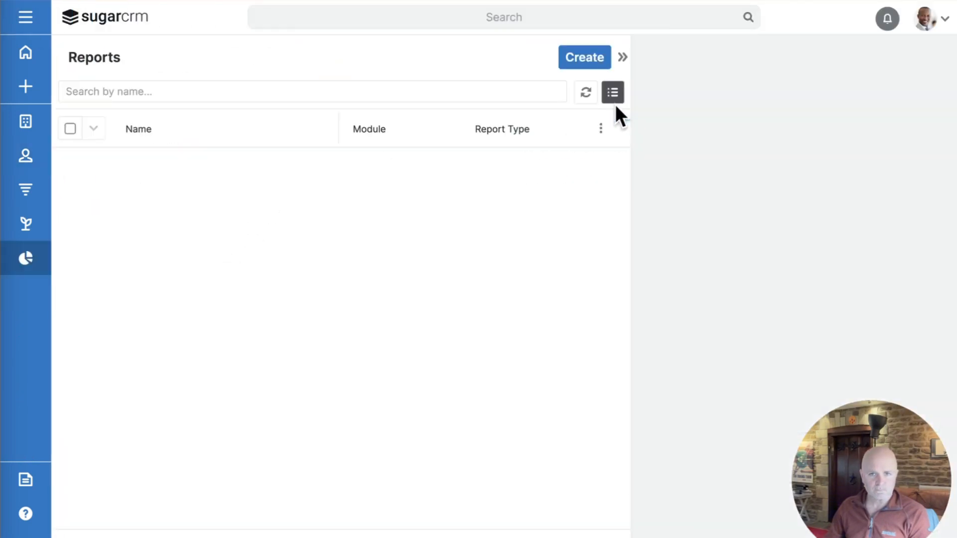
click(579, 55)
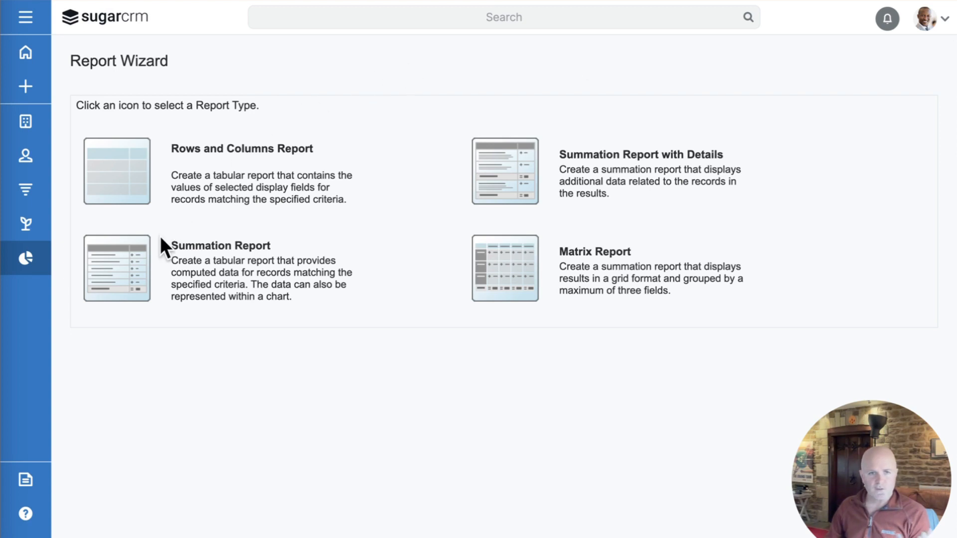
click(116, 256)
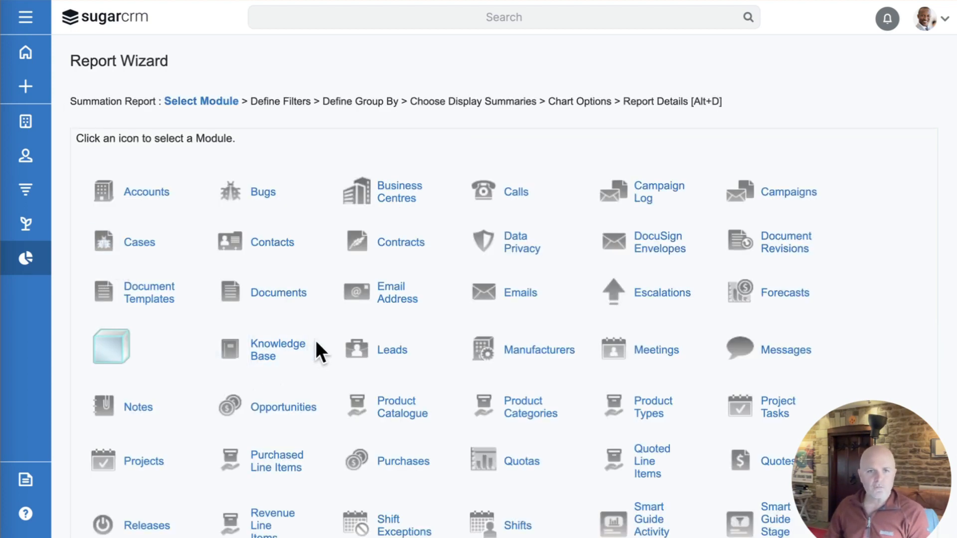
Step: Choose Contacts as the report module, add no filters, and continue to Define Group By
click(277, 241)
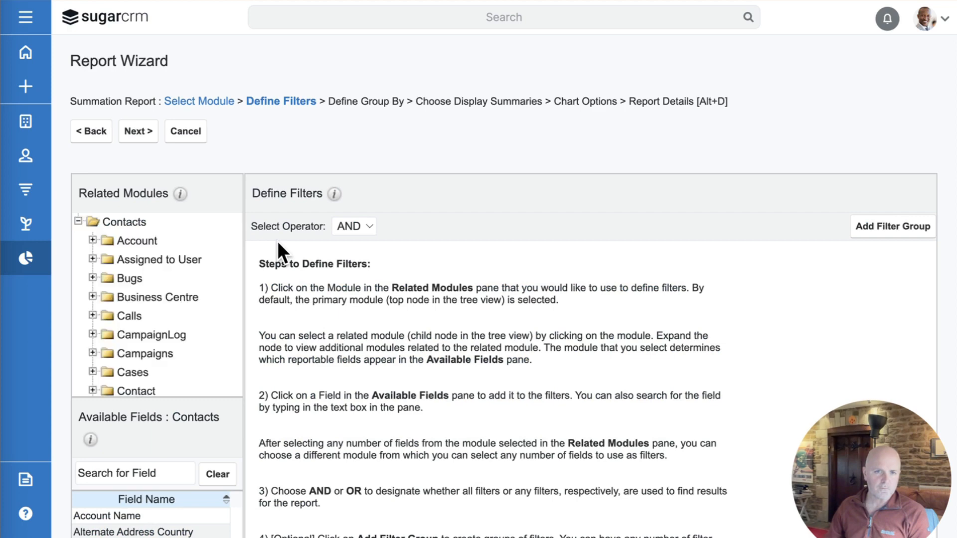
scroll(286, 336, down, 1)
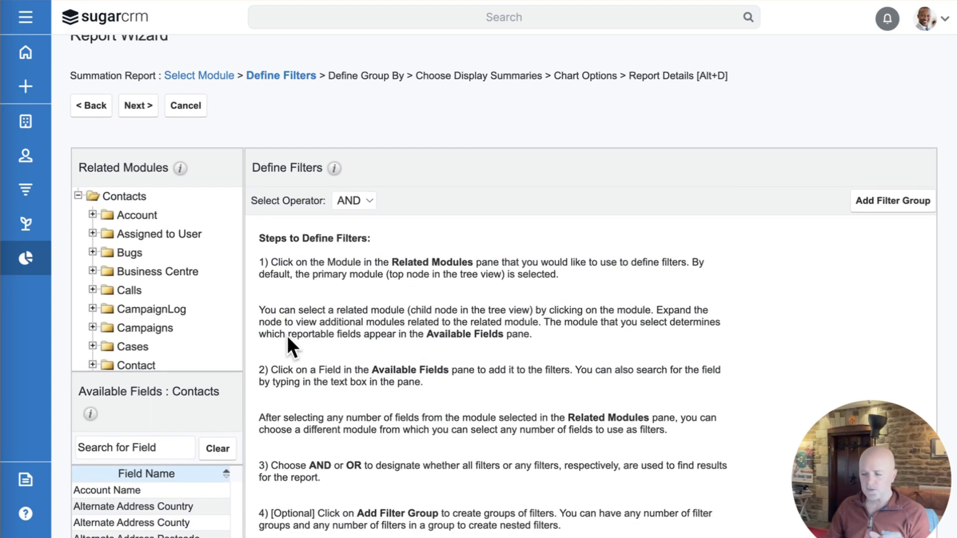
scroll(286, 336, down, 1)
scroll(286, 336, down, 1)
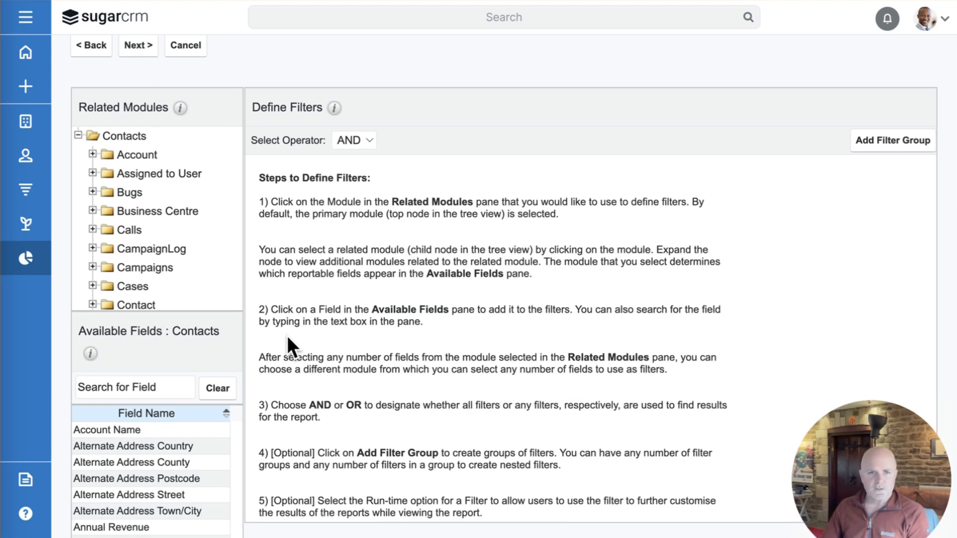
scroll(288, 303, up, 2)
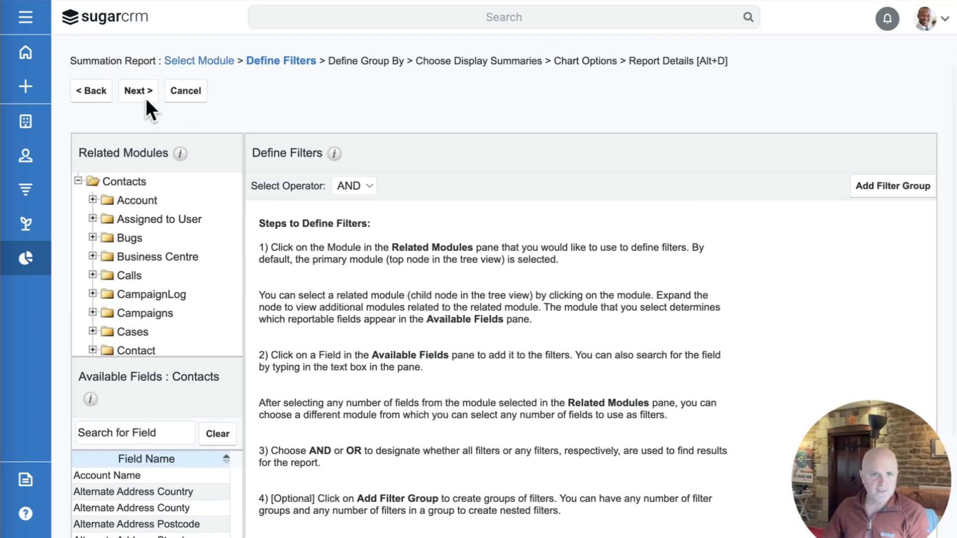
click(134, 90)
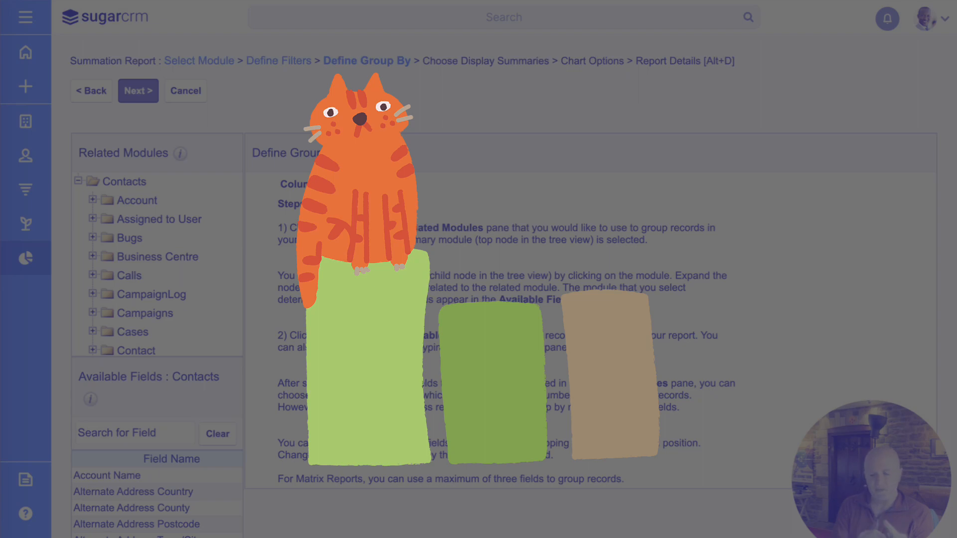
Step: Search 'status' in Available Fields and group the report by Hunter Status
click(142, 428)
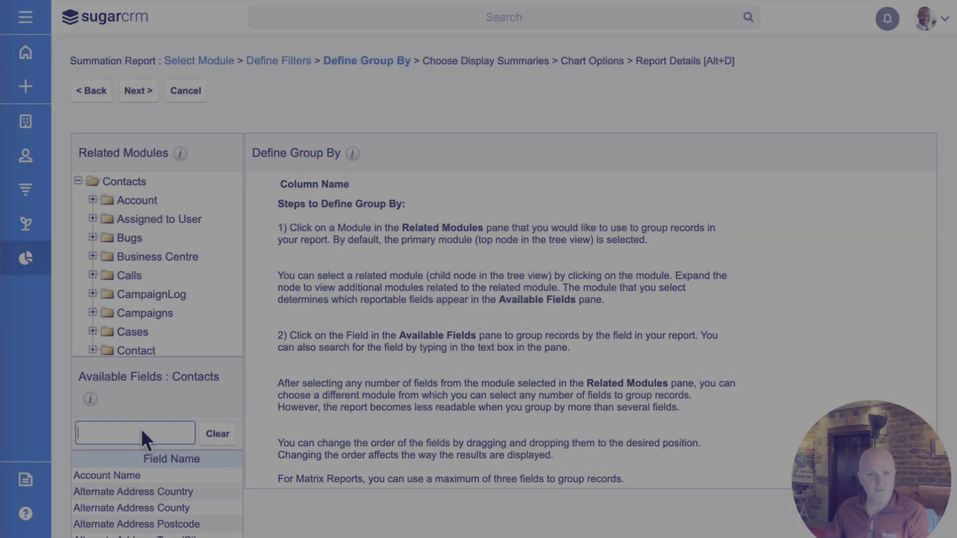
text(status)
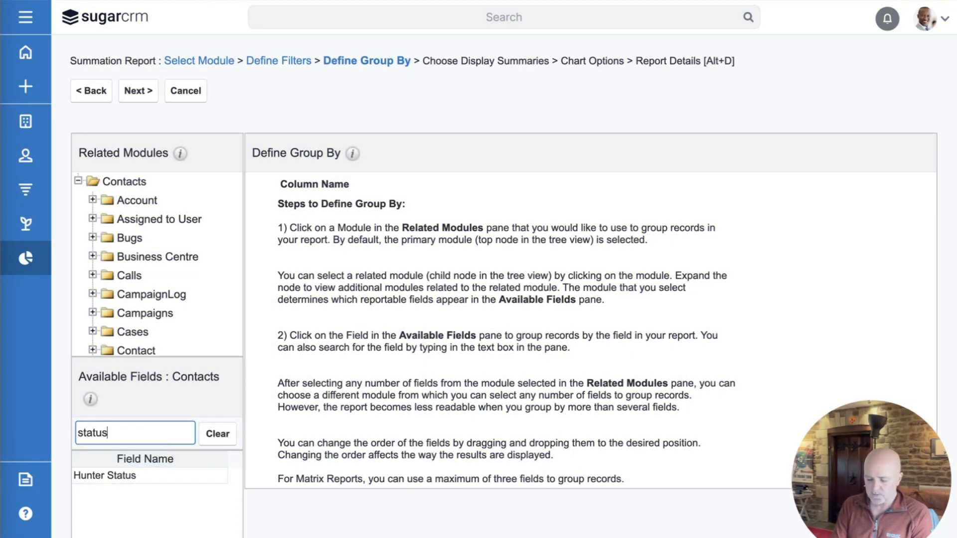
click(112, 474)
scroll(512, 263, up, 1)
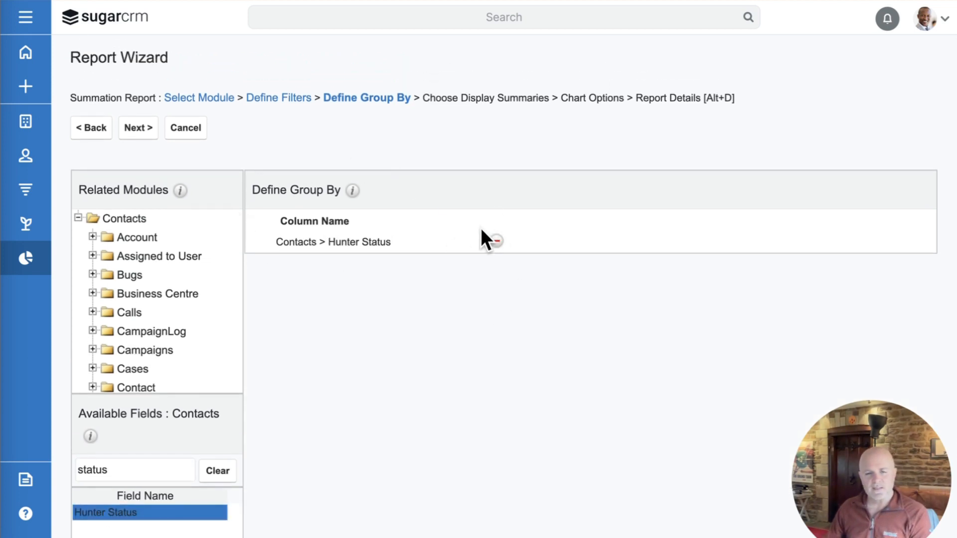
click(132, 125)
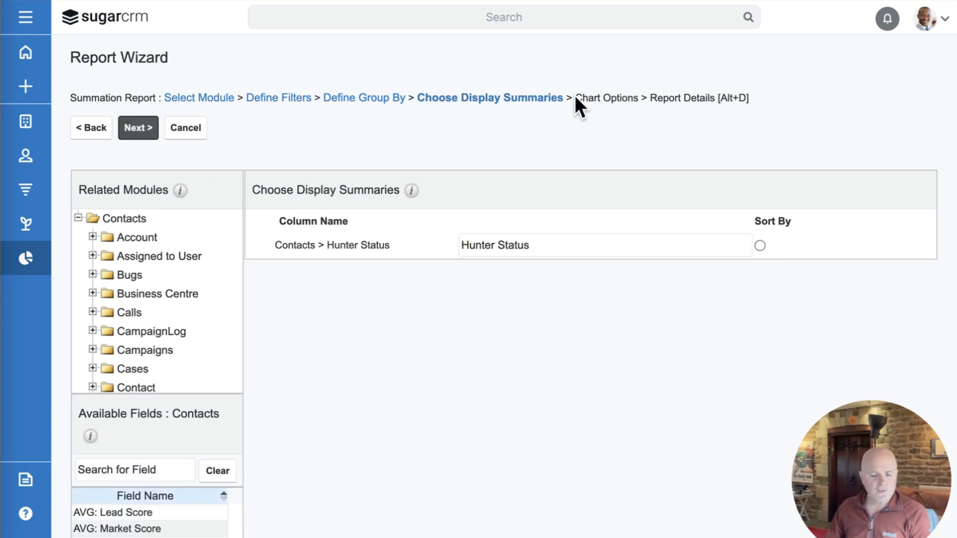
Step: Add Count as the display summary and continue to Chart Options
scroll(388, 349, down, 3)
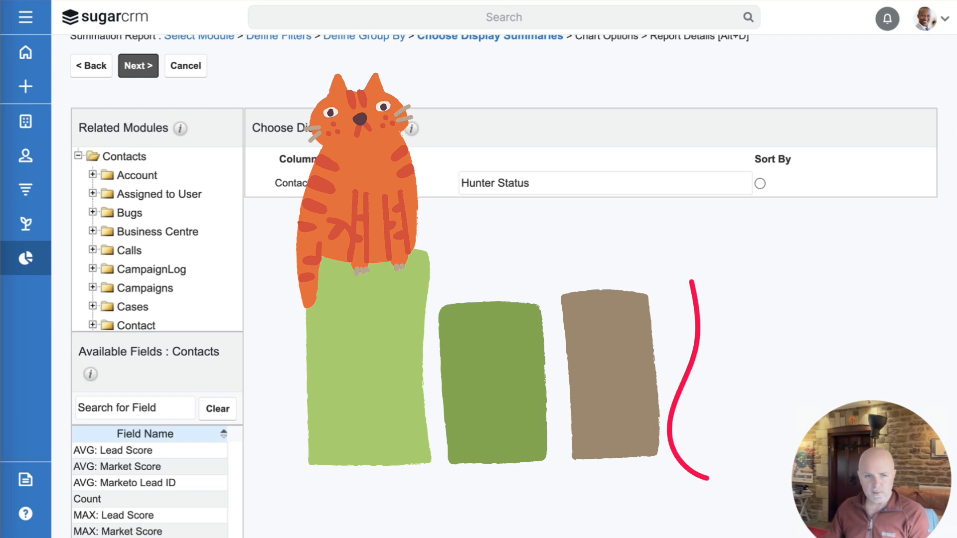
click(98, 495)
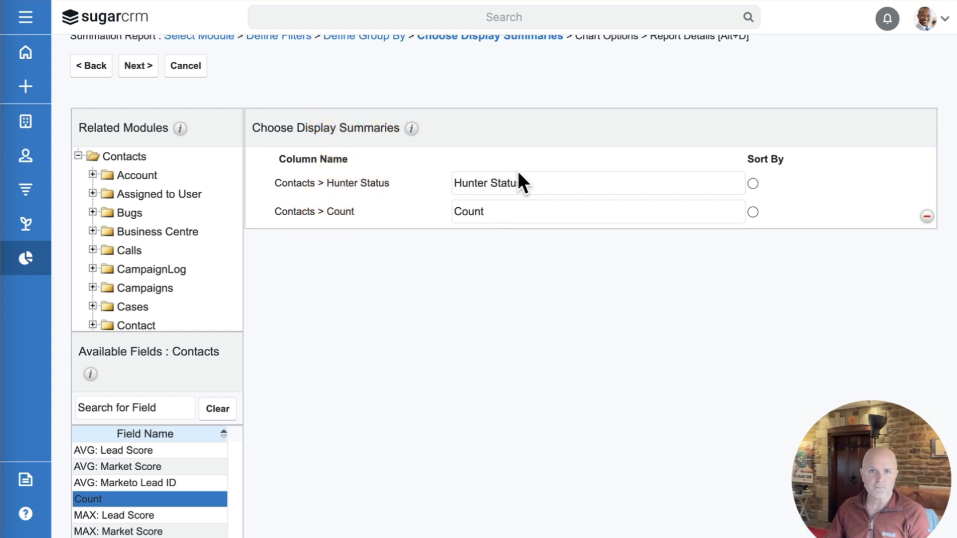
scroll(518, 175, up, 2)
click(142, 131)
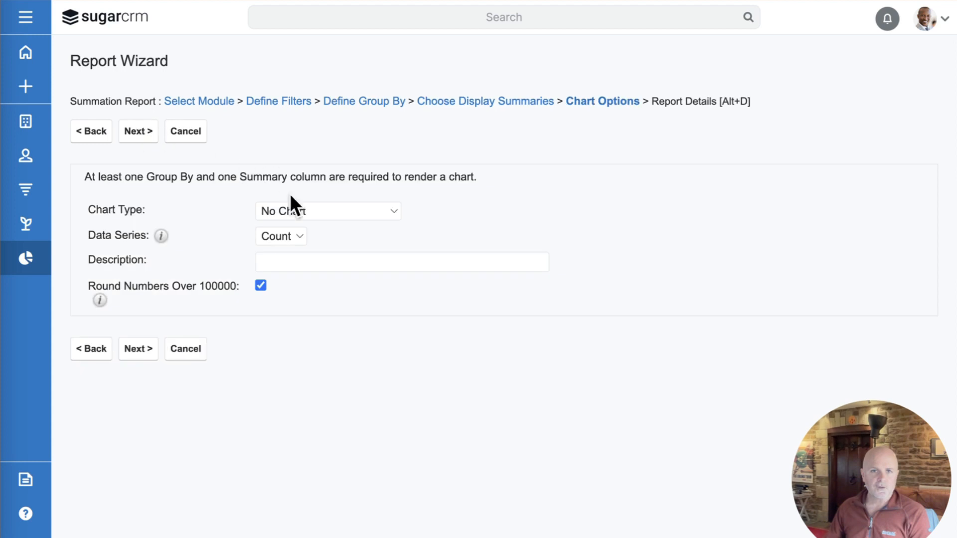
Step: Set the report's chart type to Pie
click(325, 212)
click(334, 297)
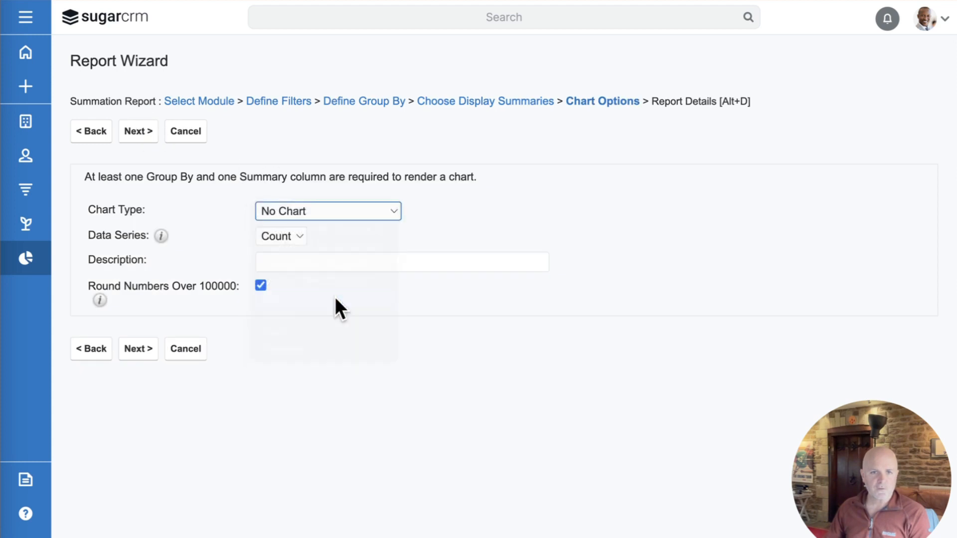
click(134, 132)
Step: Name the report 'All Contacts By Hunter Status' and save and run it
click(339, 185)
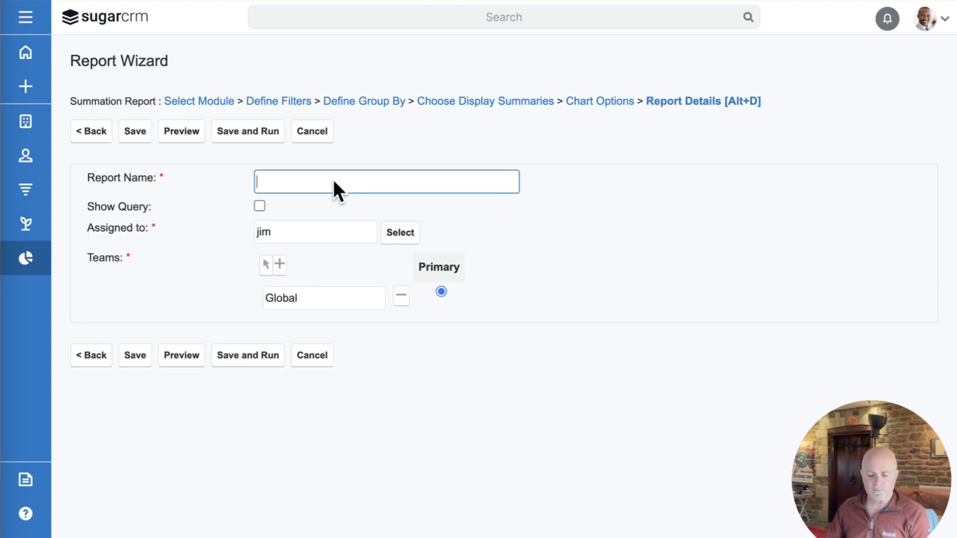
text(Hun)
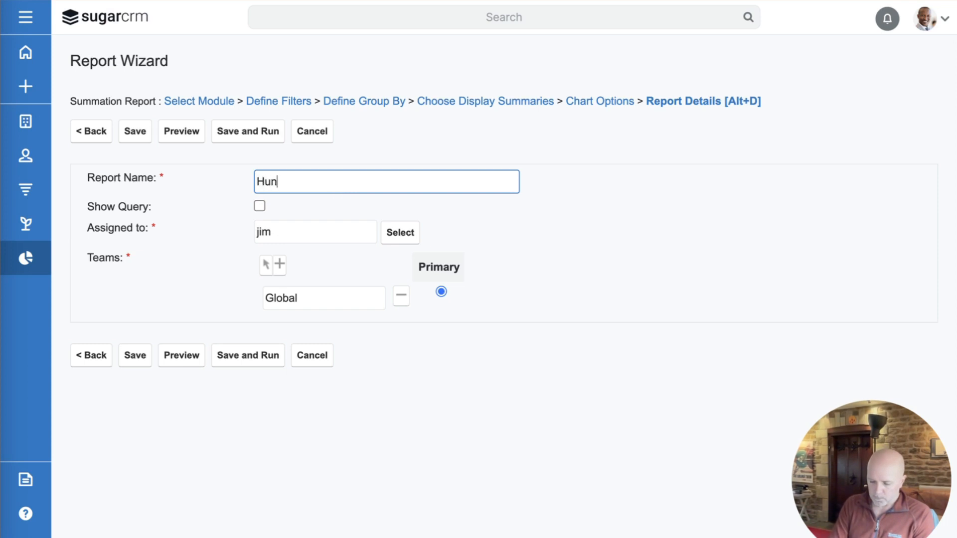
text(ter Status)
key(Home)
text(All COnta)
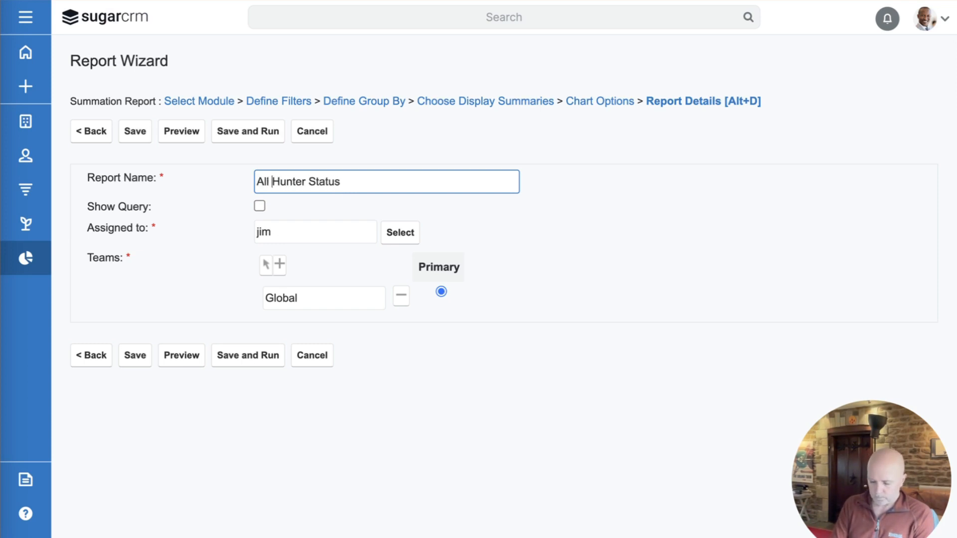
key(BackSpace)
key(BackSpace)
key(BackSpace)
key(BackSpace)
text(ontacts By)
click(247, 355)
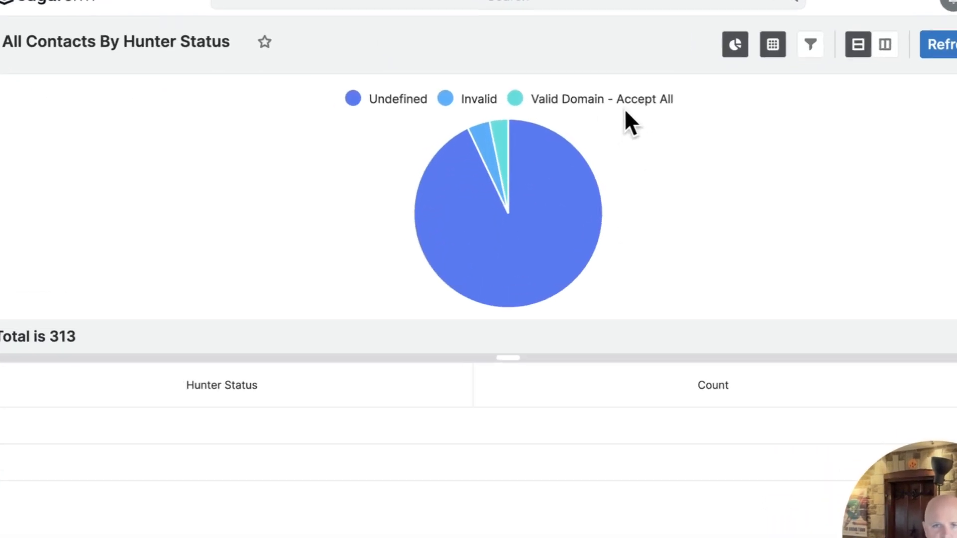
Step: Read the pie slice counts: 291 Undefined, 12 Invalid, 10 Valid Domain - Accept All
mouse_move(530, 166)
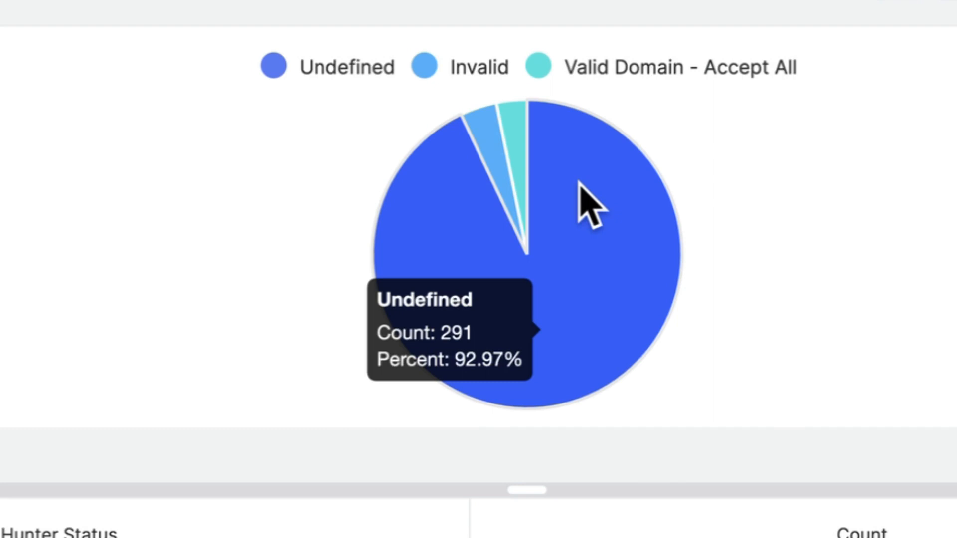
mouse_move(513, 110)
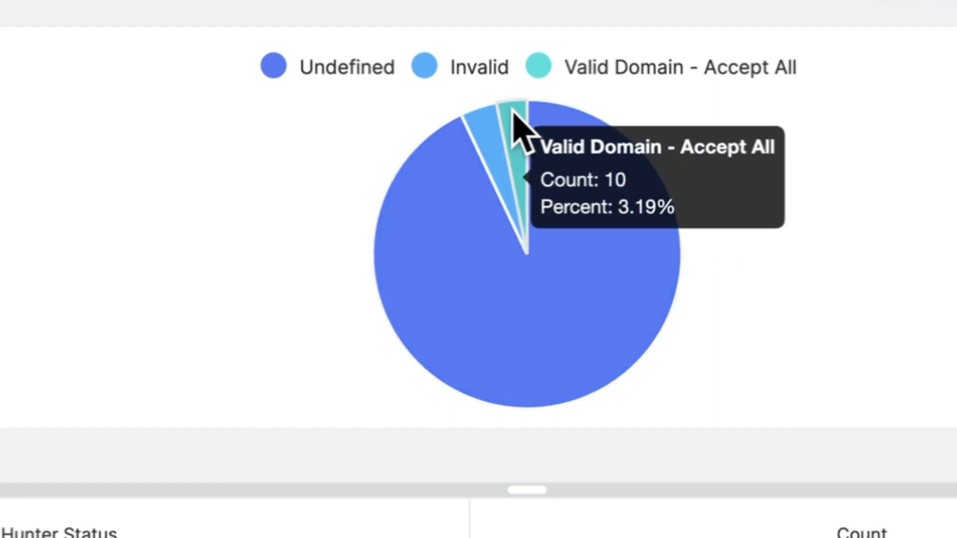
mouse_move(463, 122)
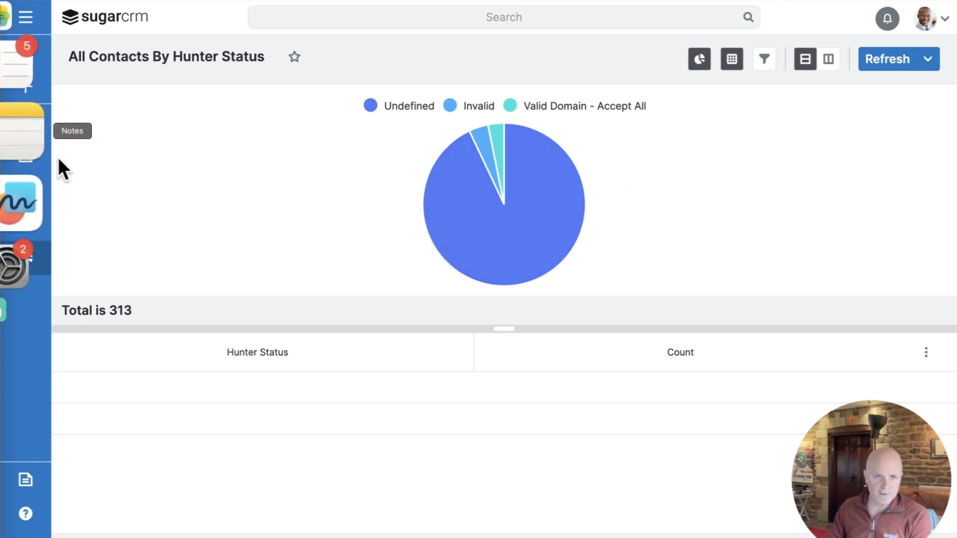
Step: Select all 20 contacts on the Contacts list and start a Mass Update
click(23, 155)
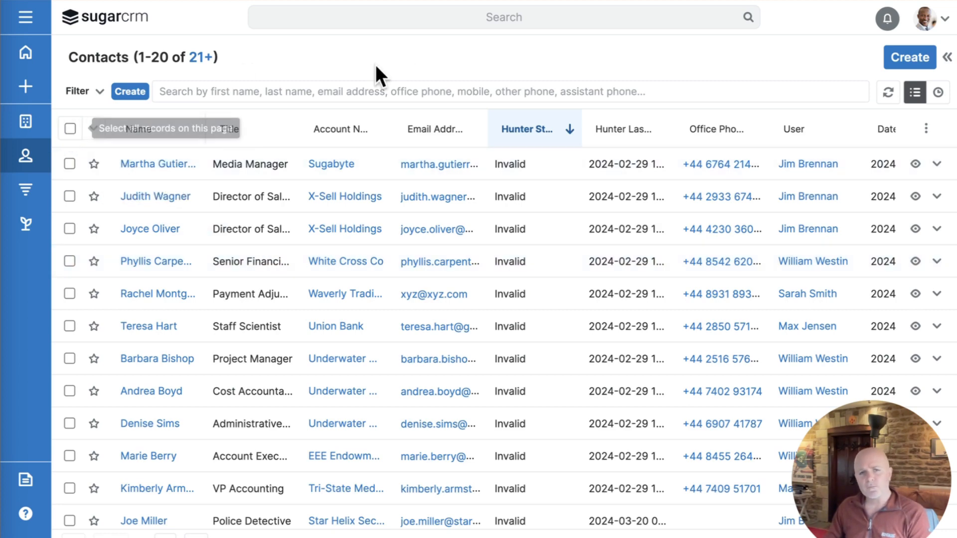
click(70, 128)
click(94, 127)
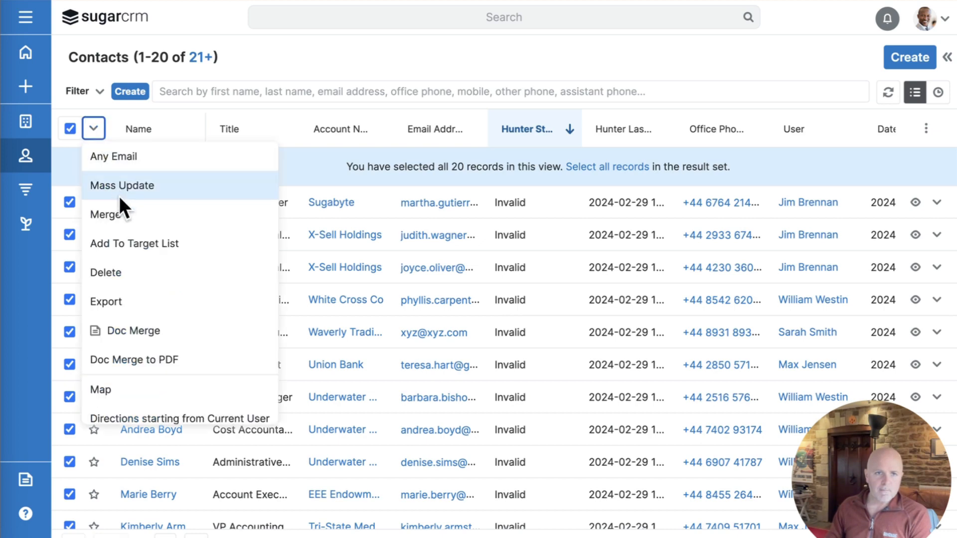
click(121, 185)
Step: Set the mass update field Hunter Add to Scheduler to Yes
click(122, 158)
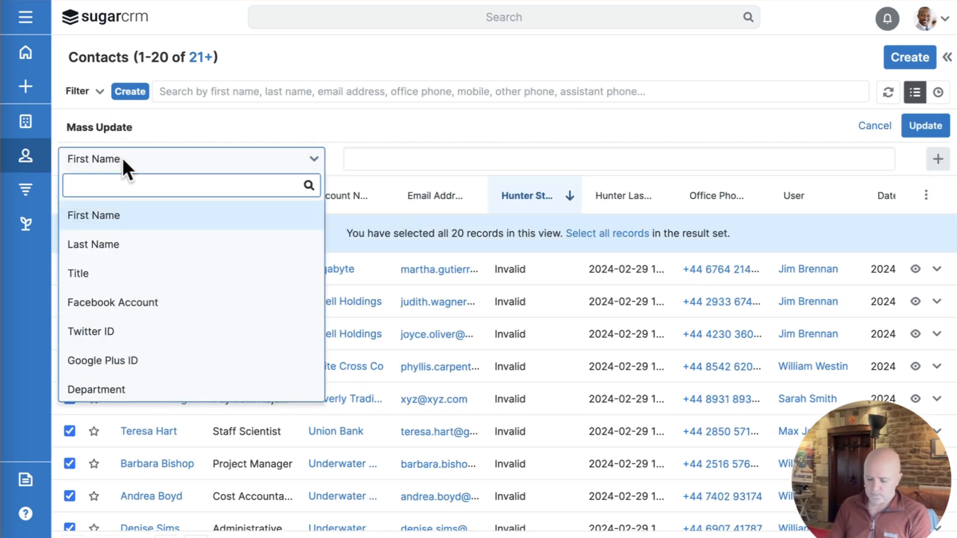
text(hunt)
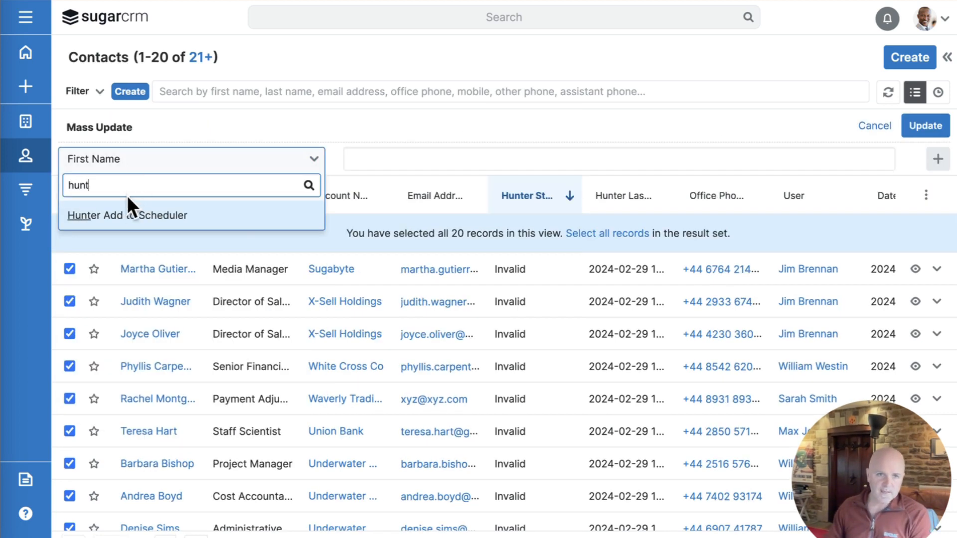
click(127, 209)
click(411, 160)
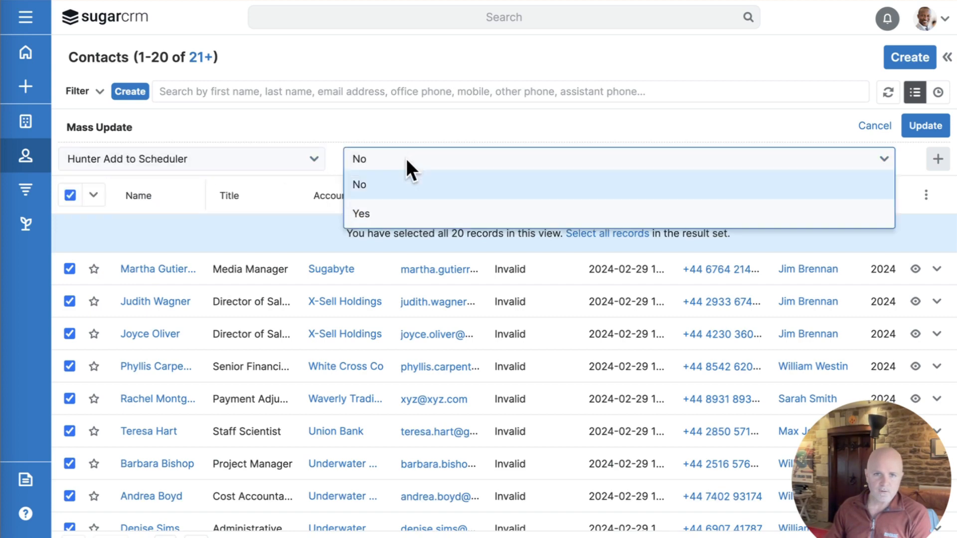
click(418, 211)
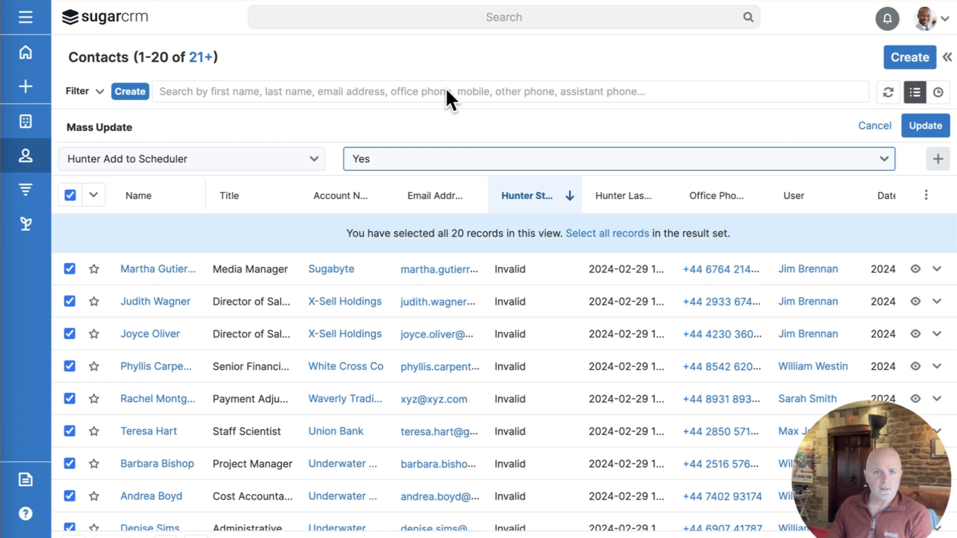
click(277, 122)
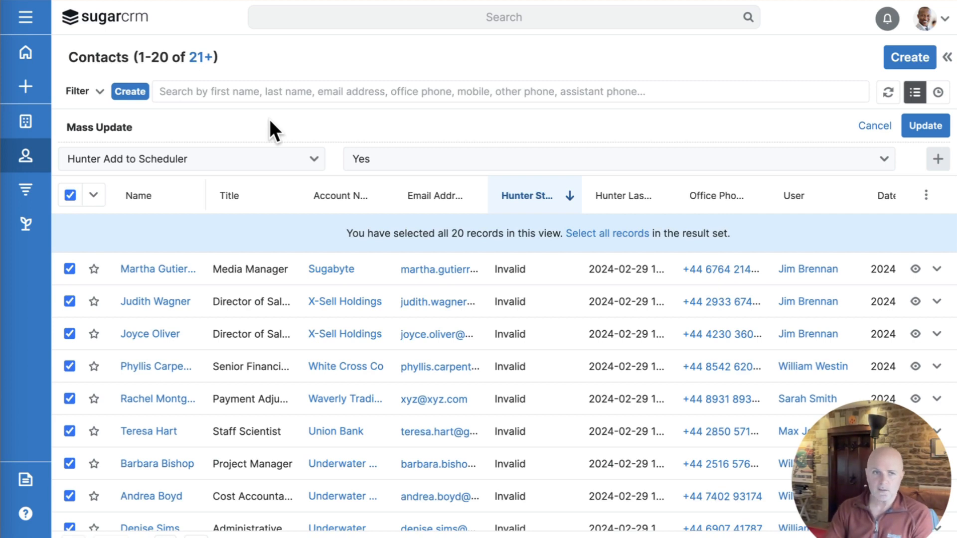
Step: Create a new Contacts Summation Report with no filters
click(18, 18)
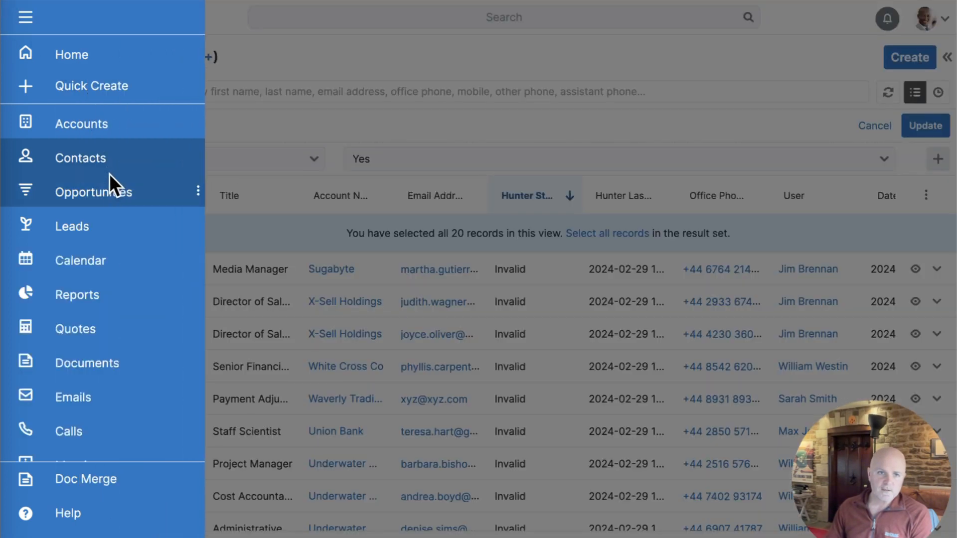
click(96, 292)
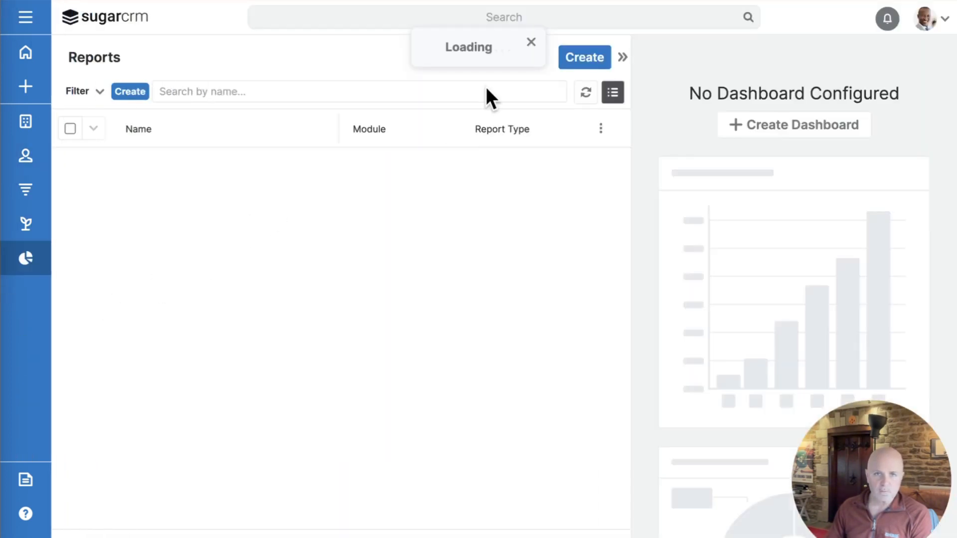
click(573, 58)
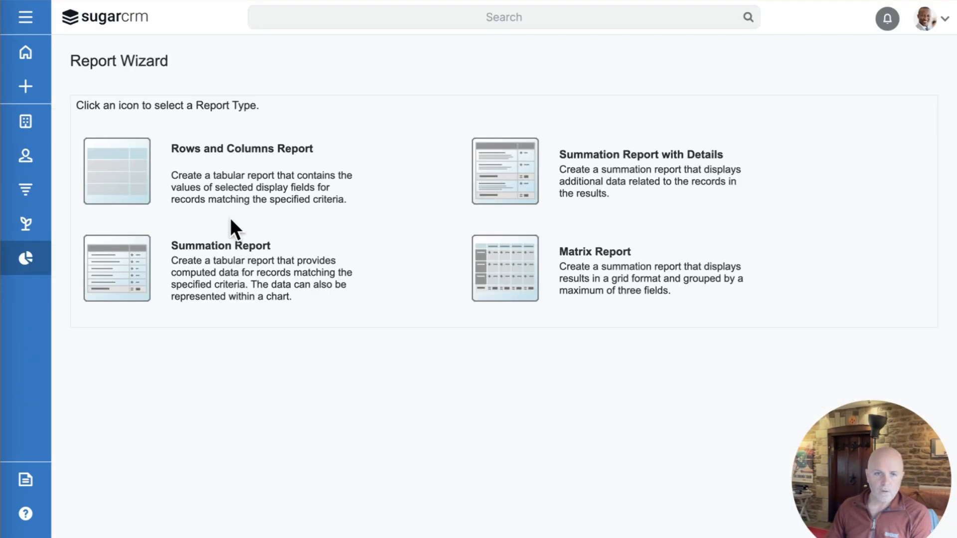
click(96, 259)
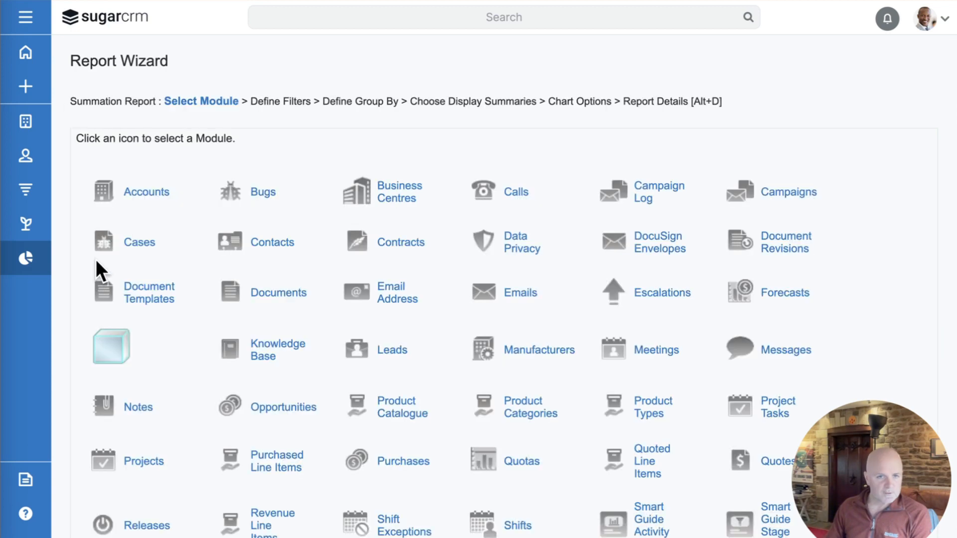
click(282, 242)
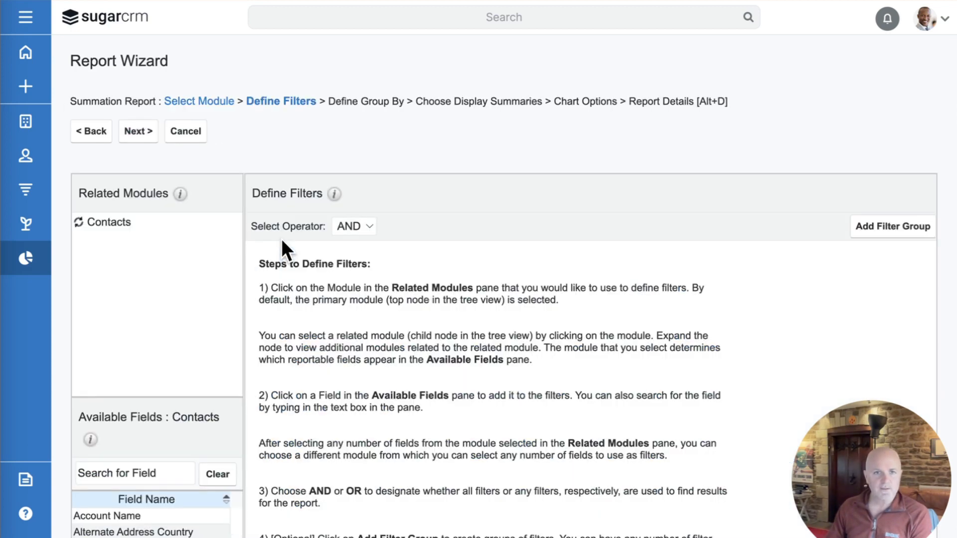
scroll(298, 298, down, 1)
scroll(307, 312, down, 2)
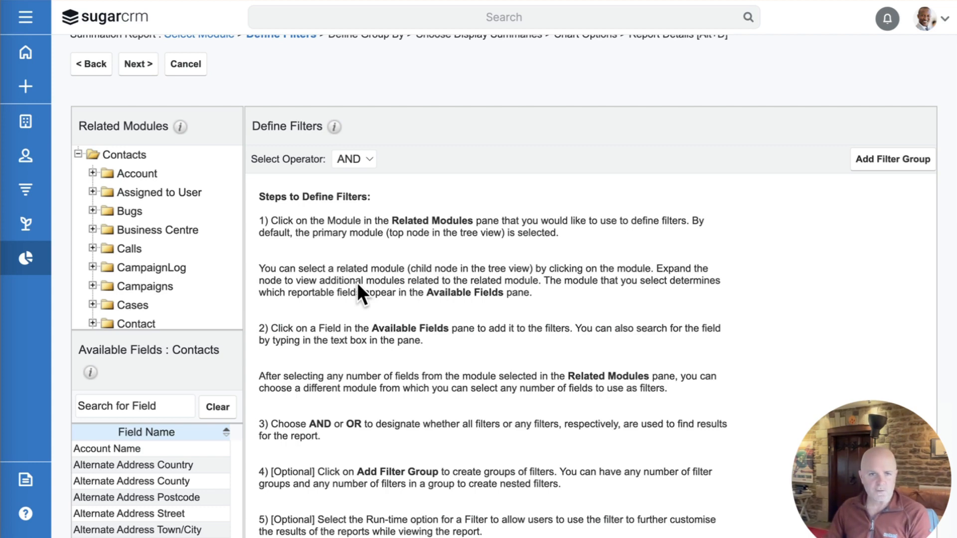
scroll(357, 282, up, 3)
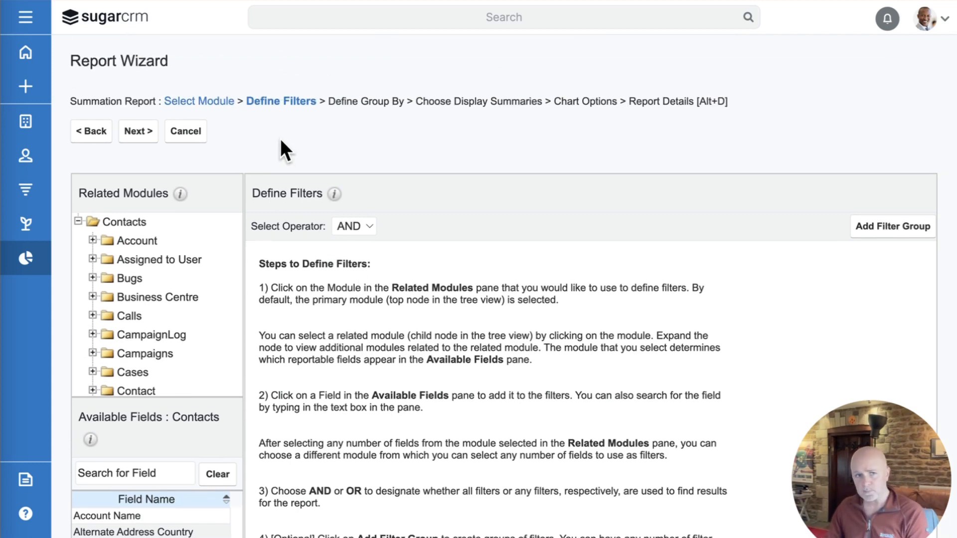
click(139, 131)
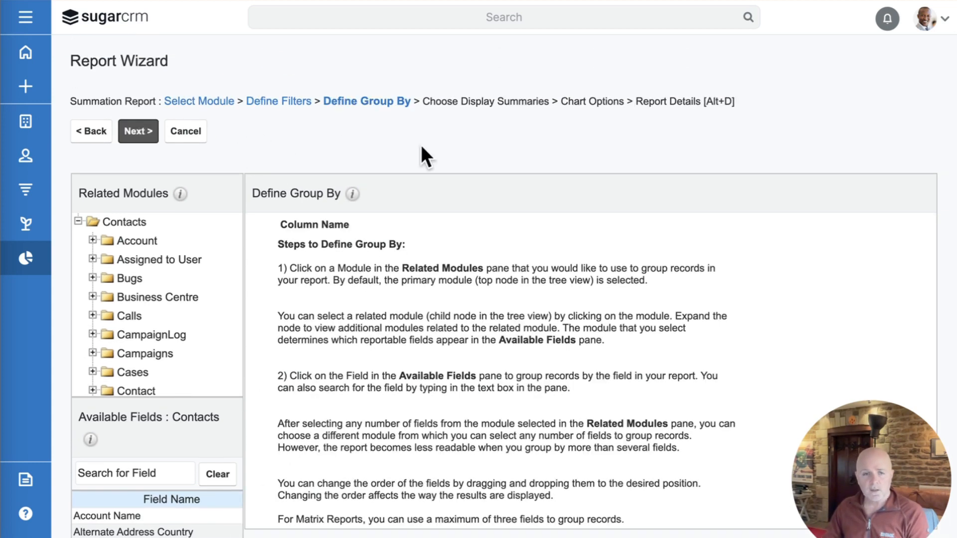
Step: Search 'mon' and group the report by Month: Hunter Last Checked
scroll(379, 339, down, 3)
click(136, 403)
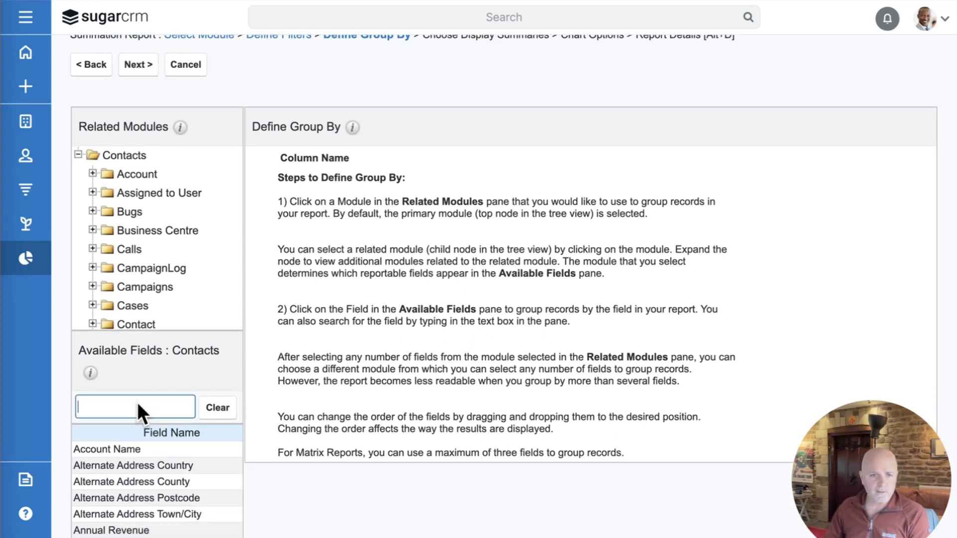
text(mon)
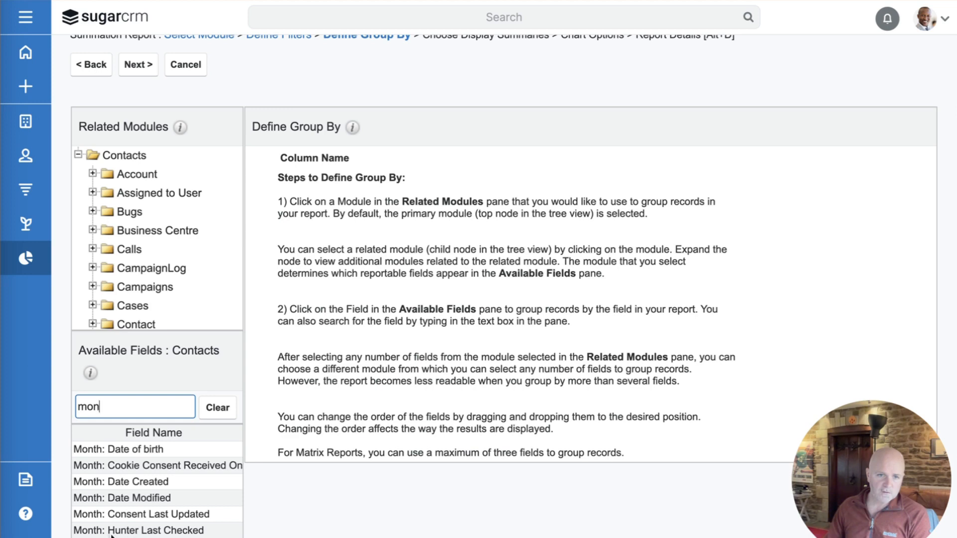
click(182, 531)
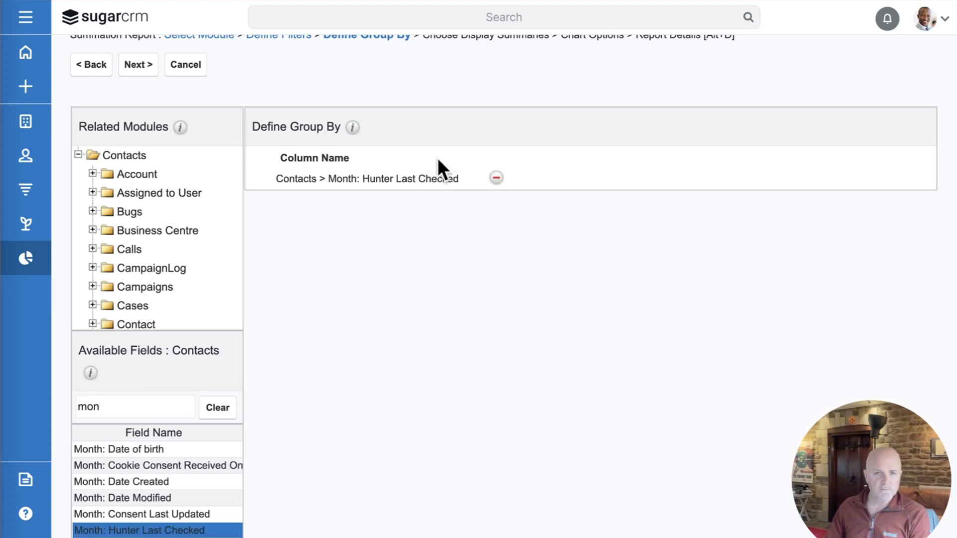
scroll(437, 158, up, 2)
click(133, 130)
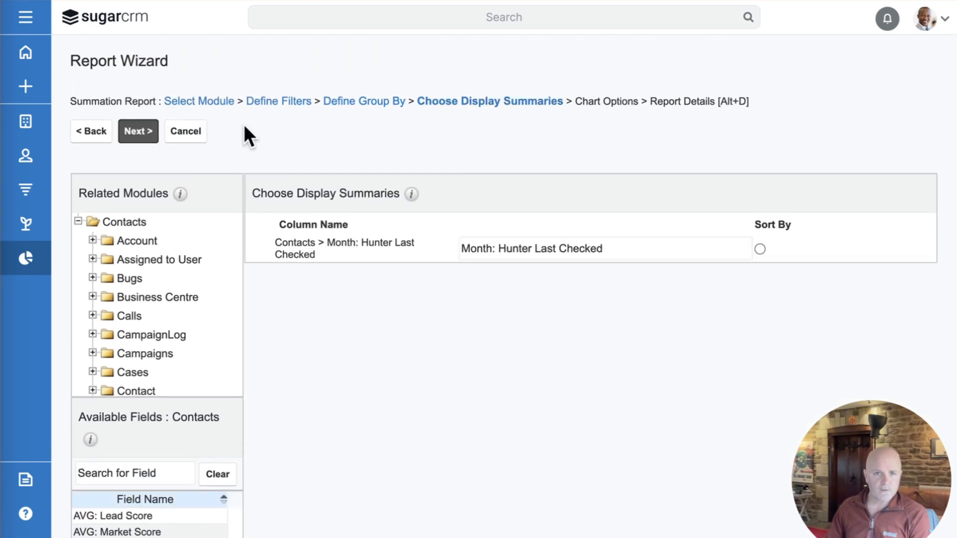
Step: Add a Count of contacts as the summary and continue to Chart Options
scroll(334, 367, down, 3)
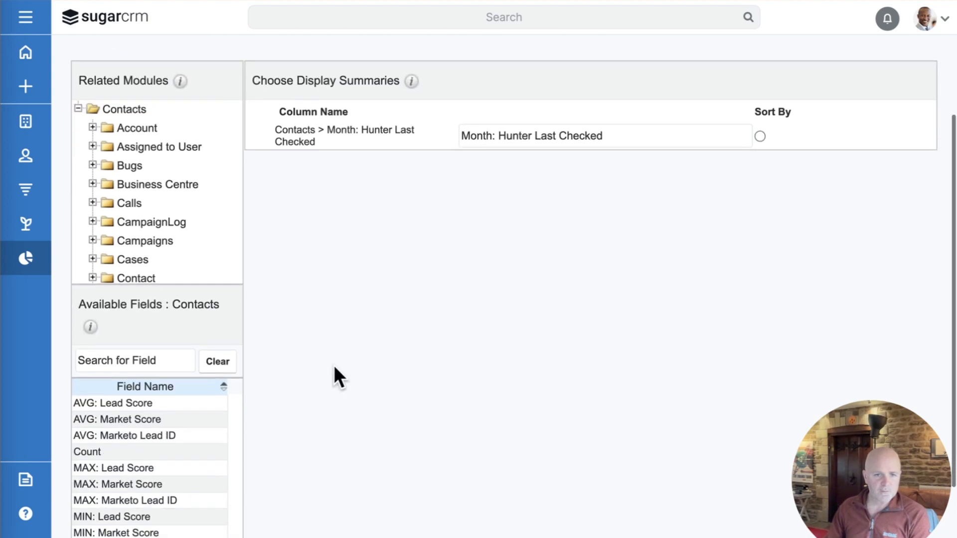
click(117, 443)
scroll(370, 268, up, 4)
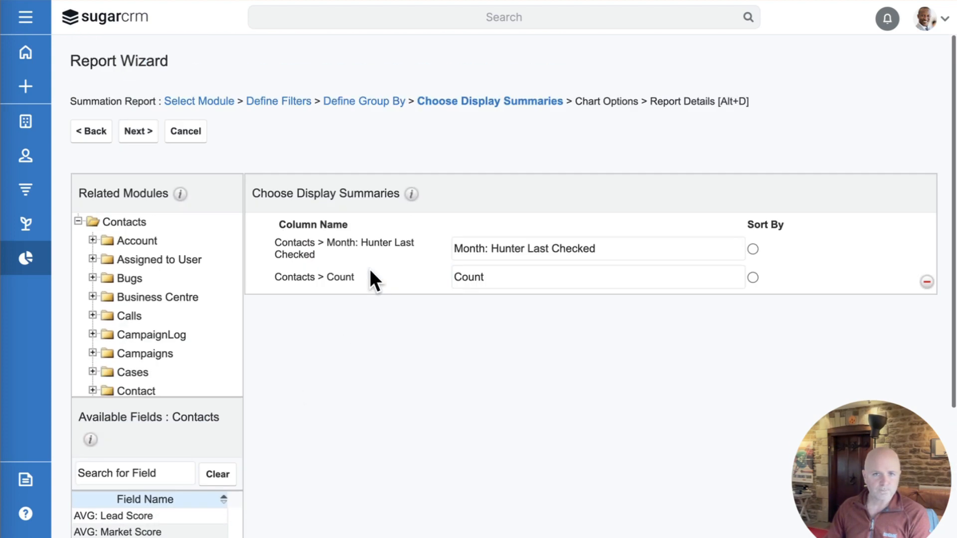
click(139, 133)
Step: Set the report's chart type to Vertical Bar (Stacked)
click(342, 212)
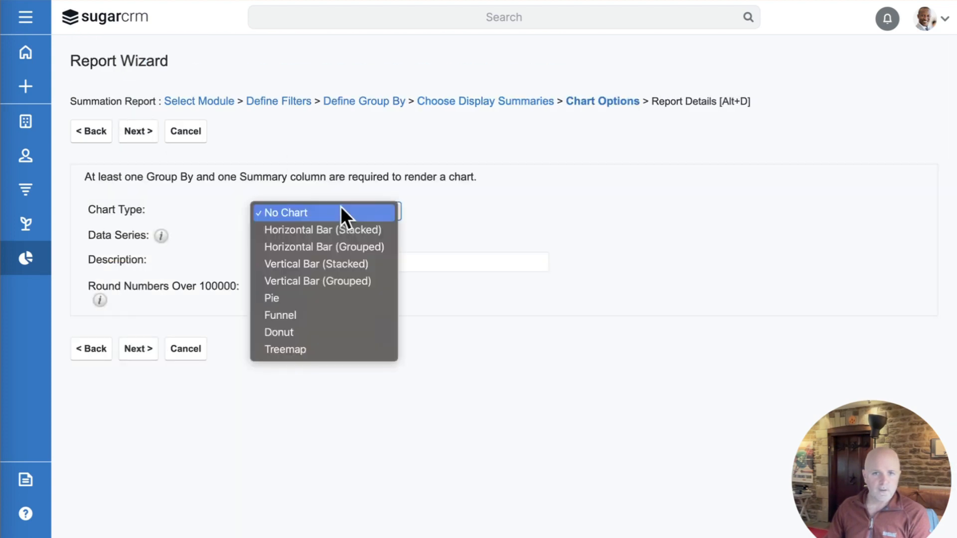
click(359, 263)
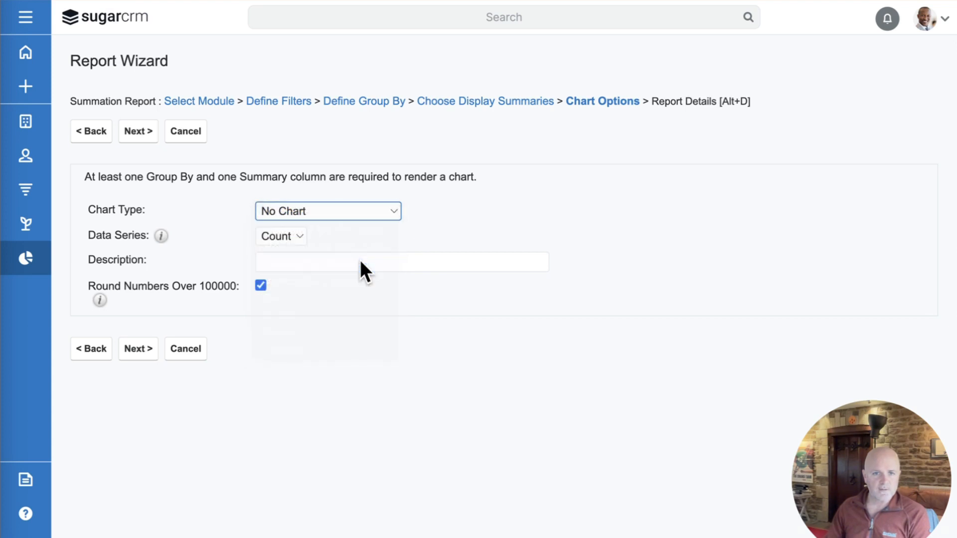
click(129, 133)
Step: Name the report 'All Contacts By Month of Hunter Last Checked', then save and run it
click(297, 184)
text(All Contacts)
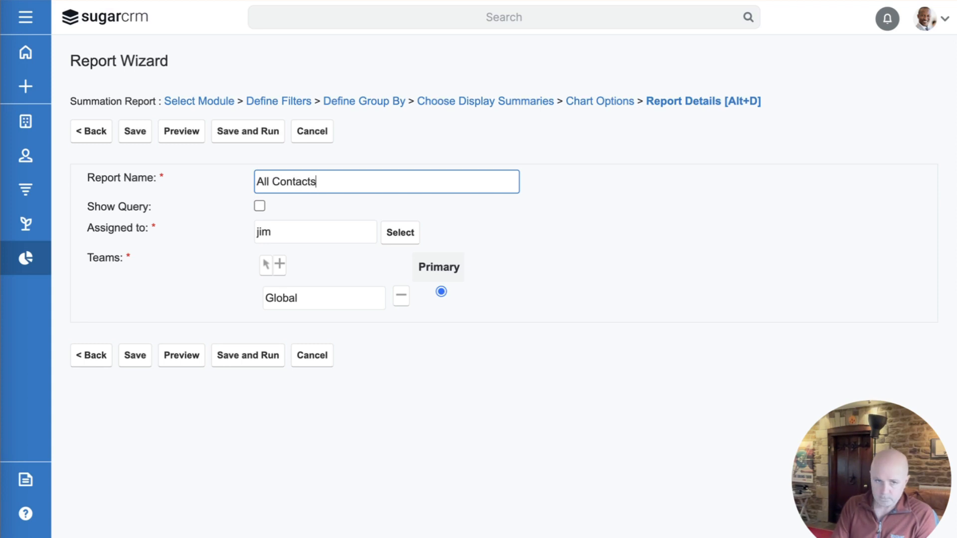
text( By Month of Hunter Last Checked)
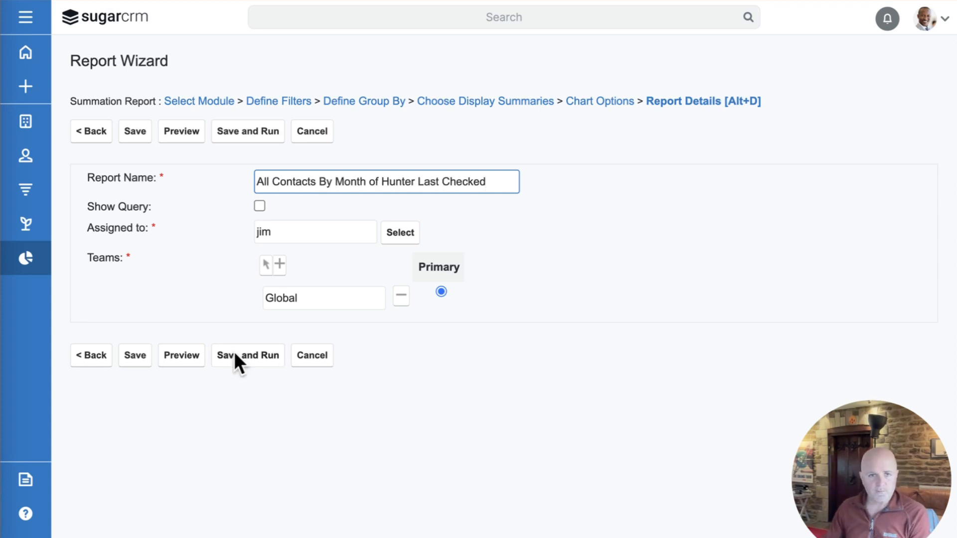
click(248, 354)
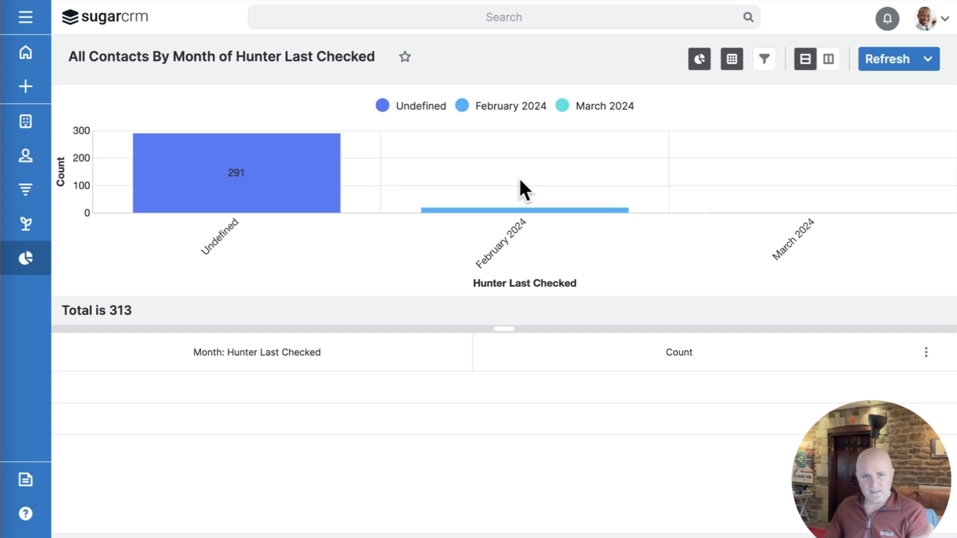
mouse_move(224, 192)
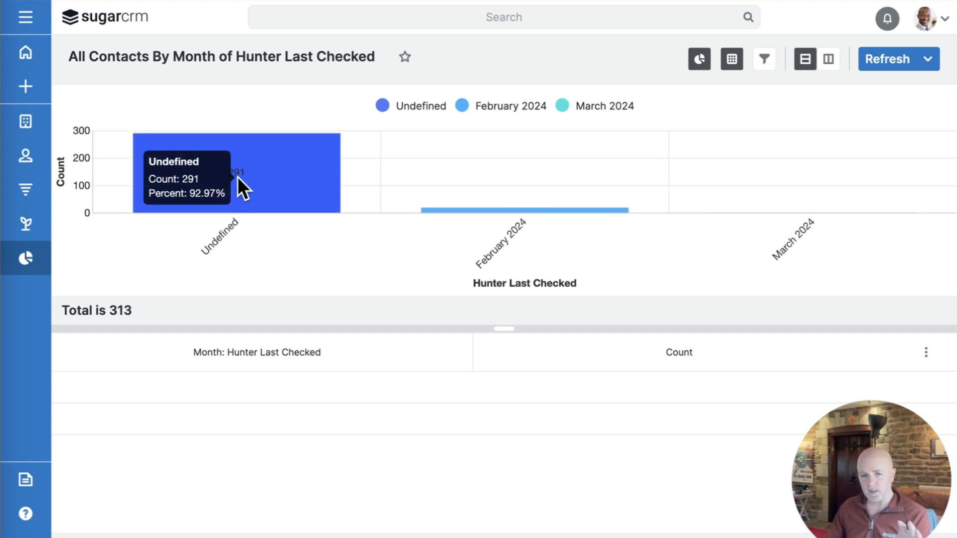
mouse_move(500, 207)
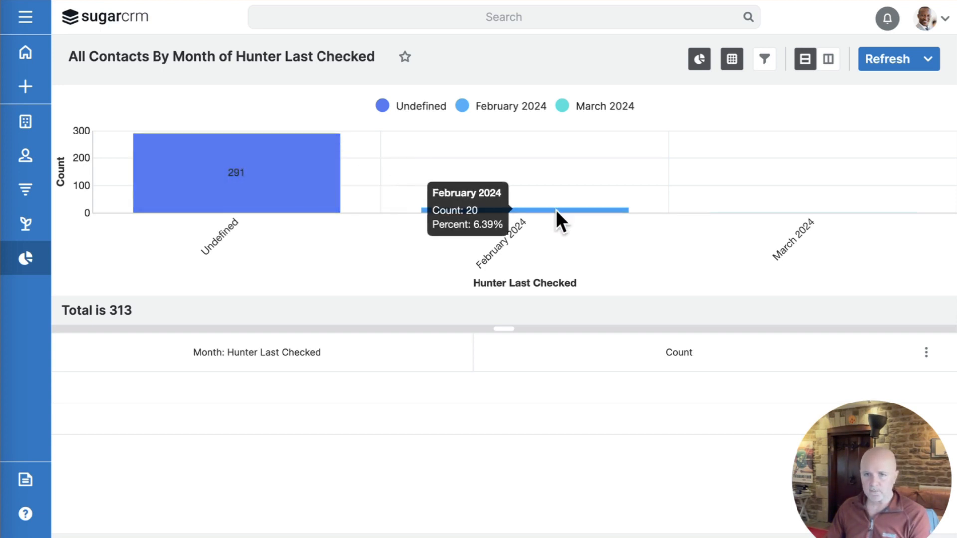
mouse_move(753, 213)
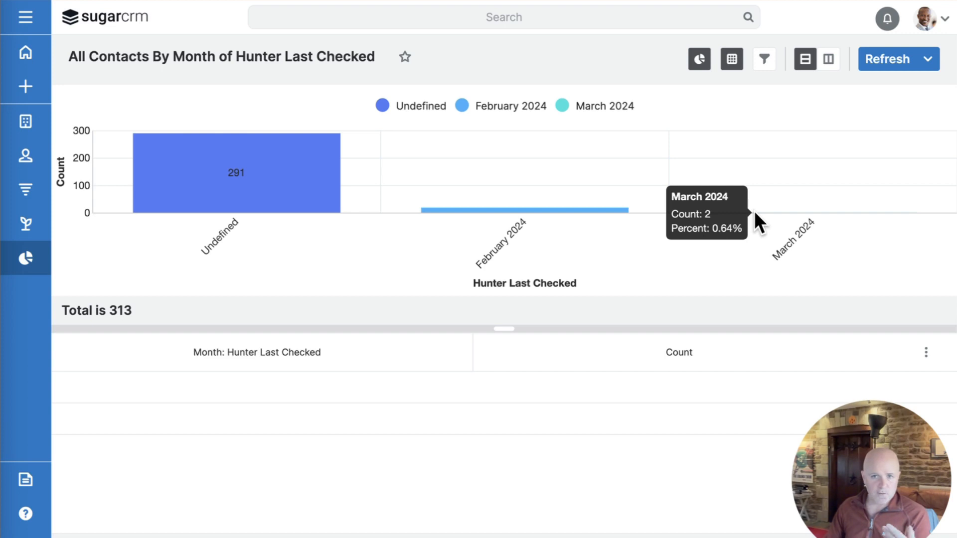